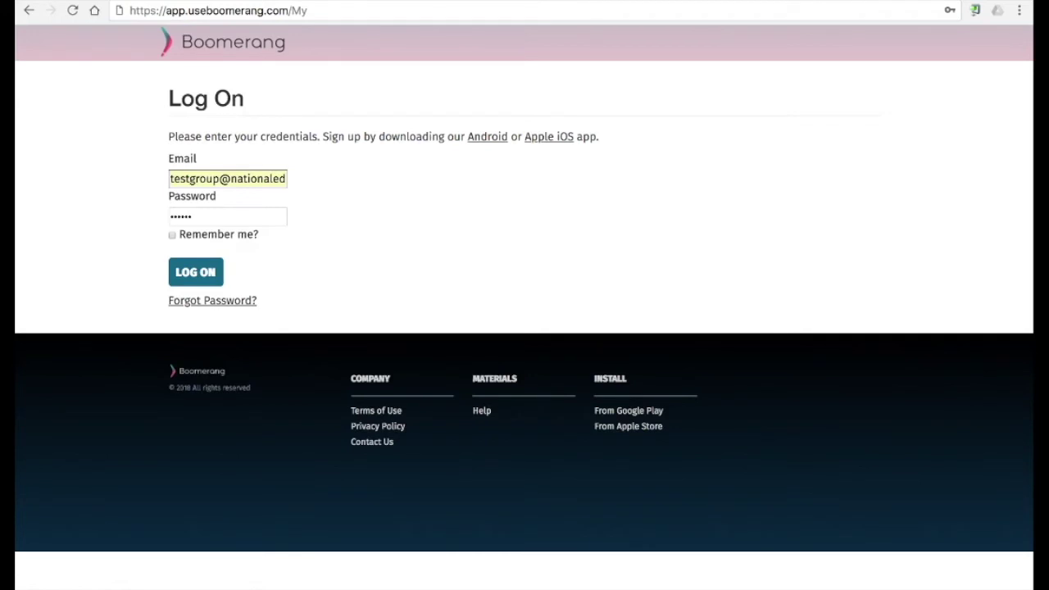
click(218, 11)
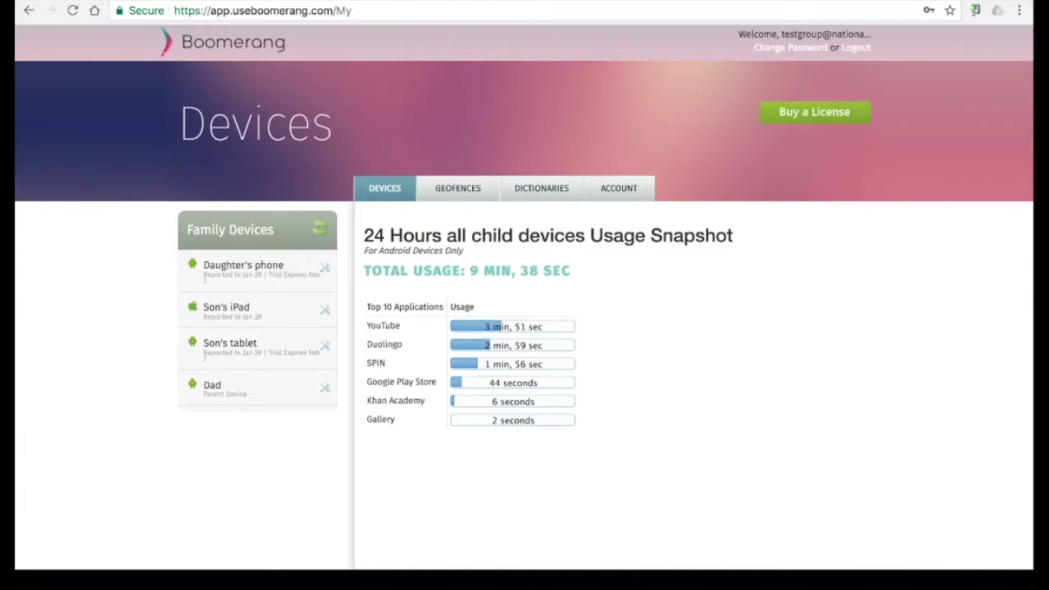
click(244, 266)
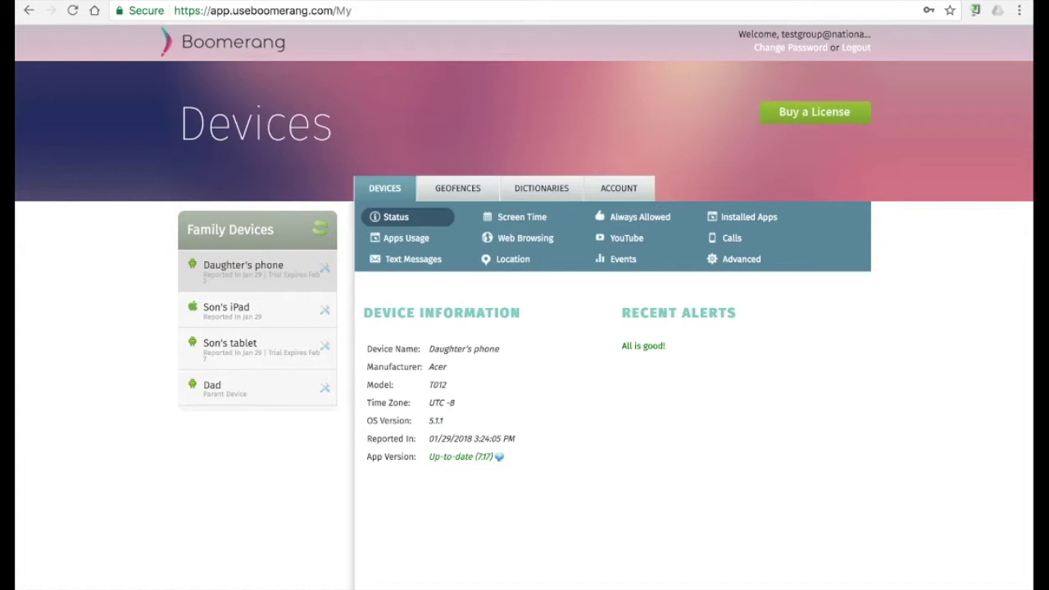
click(522, 217)
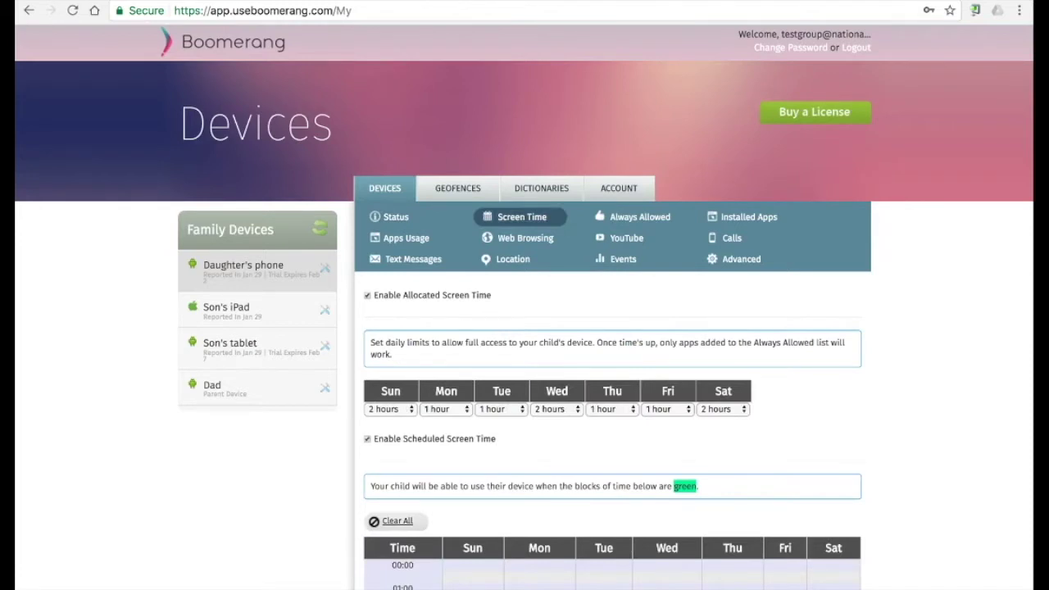
click(446, 410)
scroll(525, 328, down, 4)
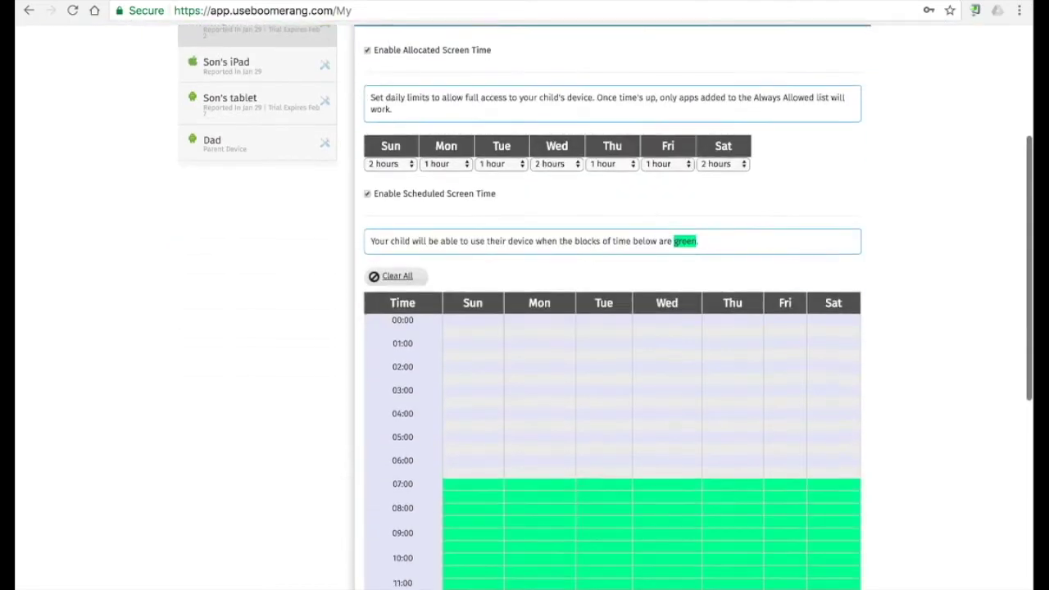
scroll(524, 328, down, 1)
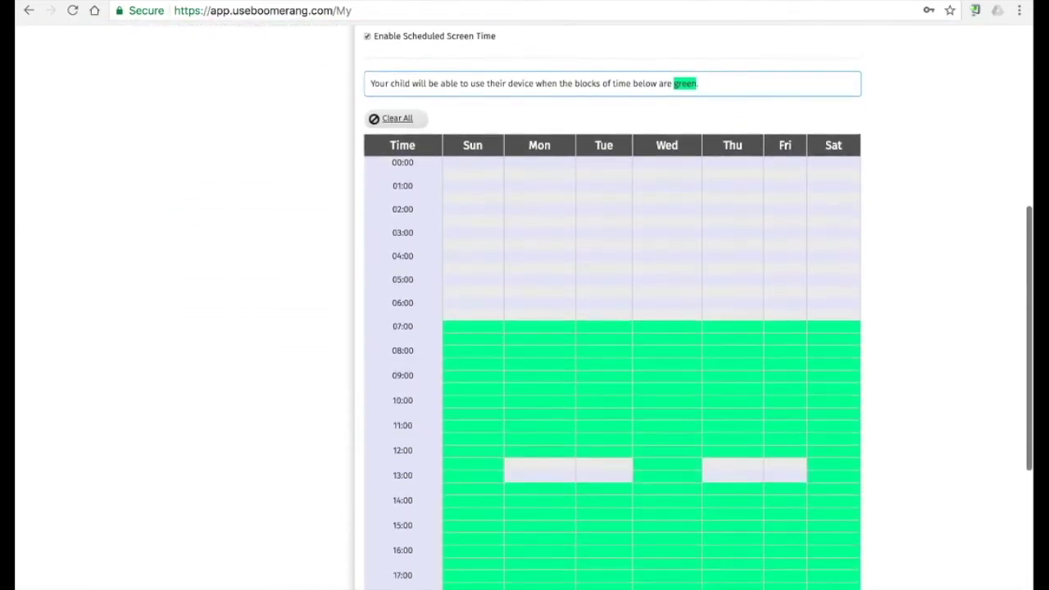
scroll(615, 328, down, 3)
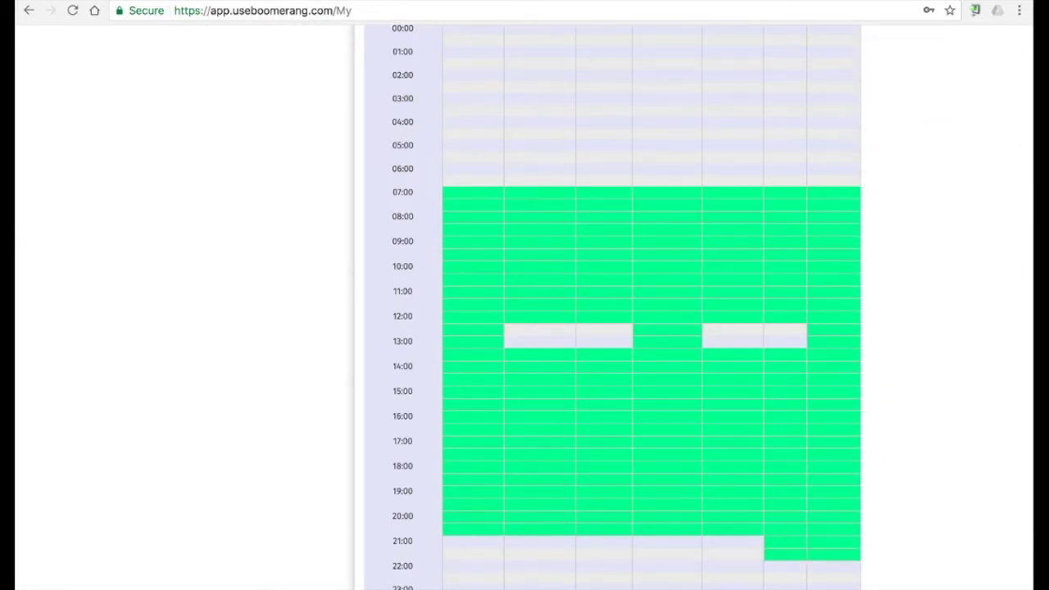
scroll(612, 308, up, 7)
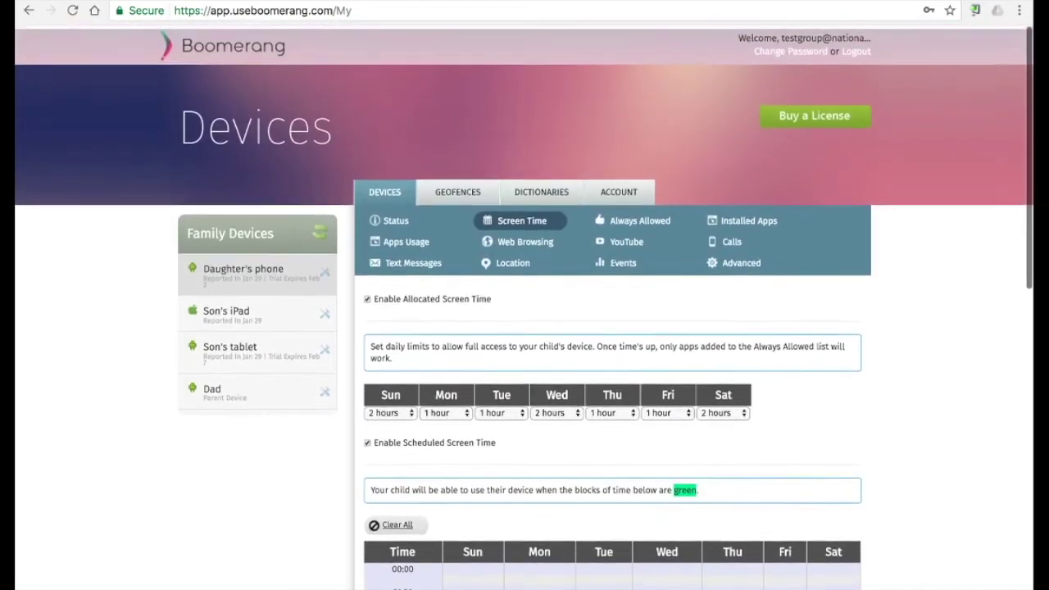
click(640, 217)
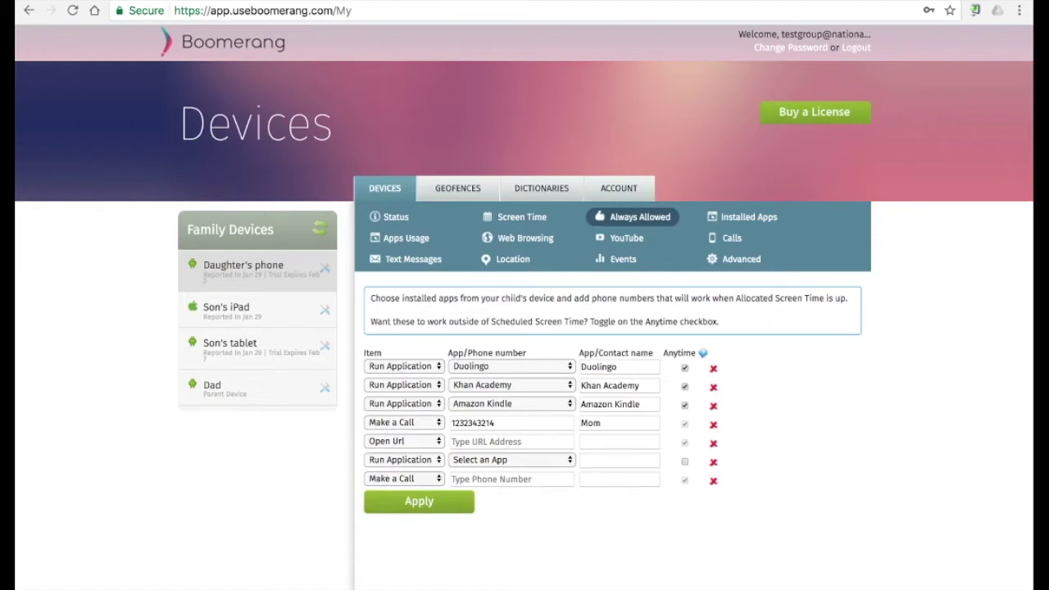
click(419, 501)
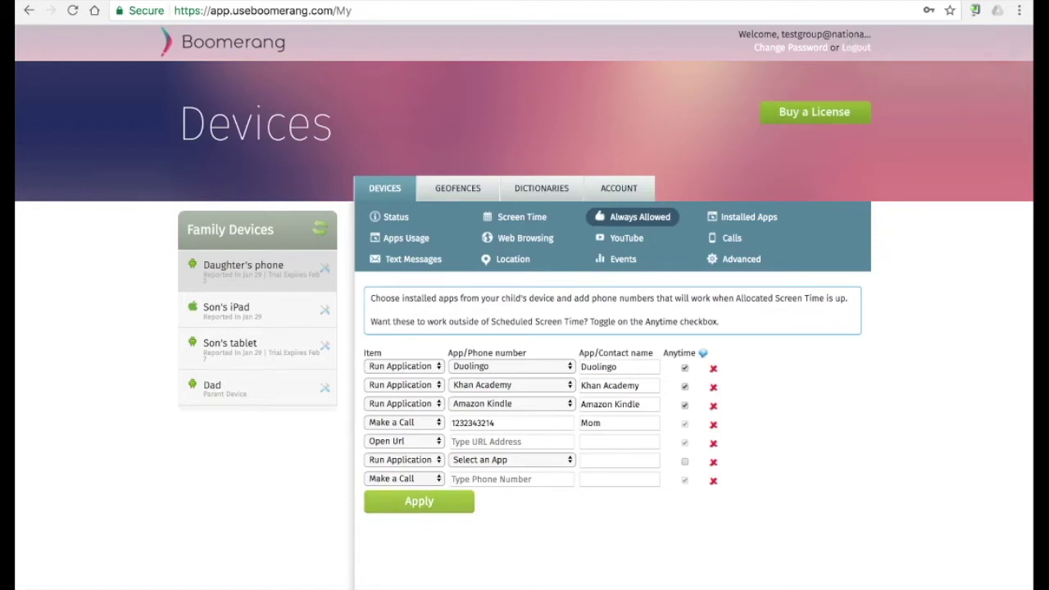
click(749, 217)
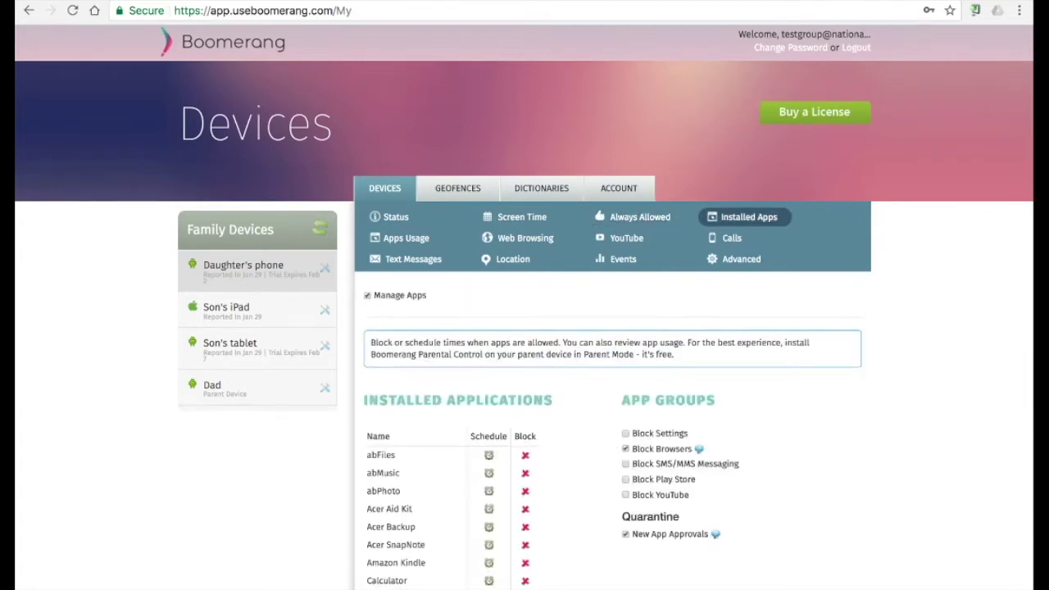
click(525, 456)
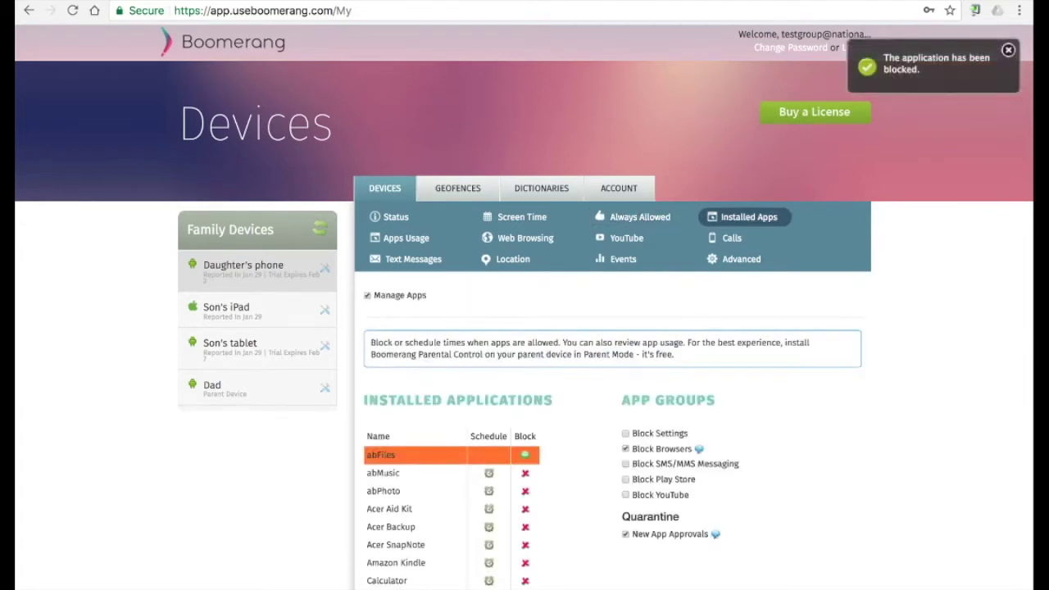
click(525, 455)
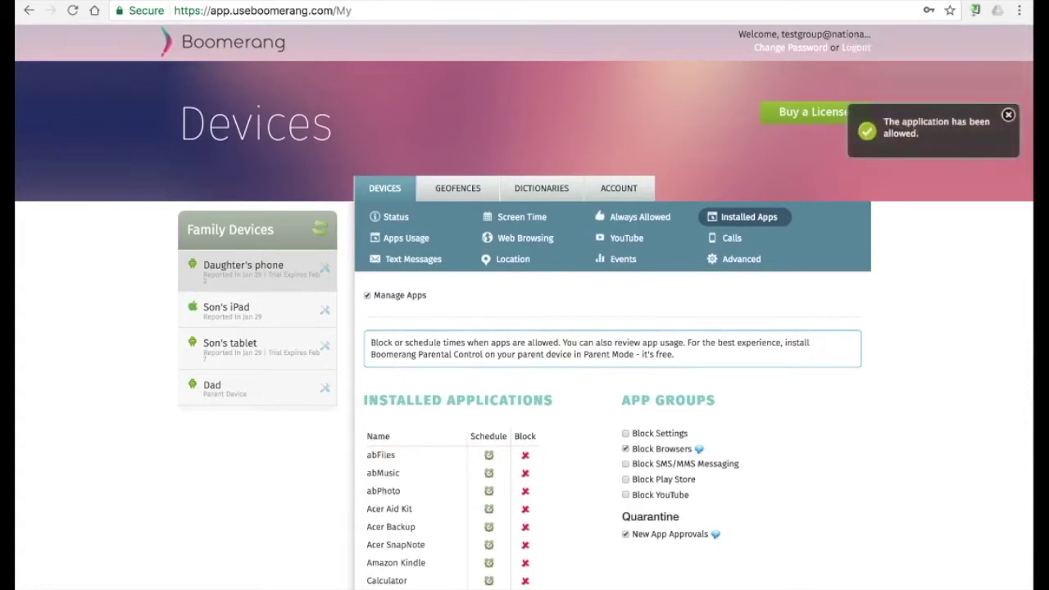
- View the schedule options for the abFiles app and leave them without making changes
click(489, 455)
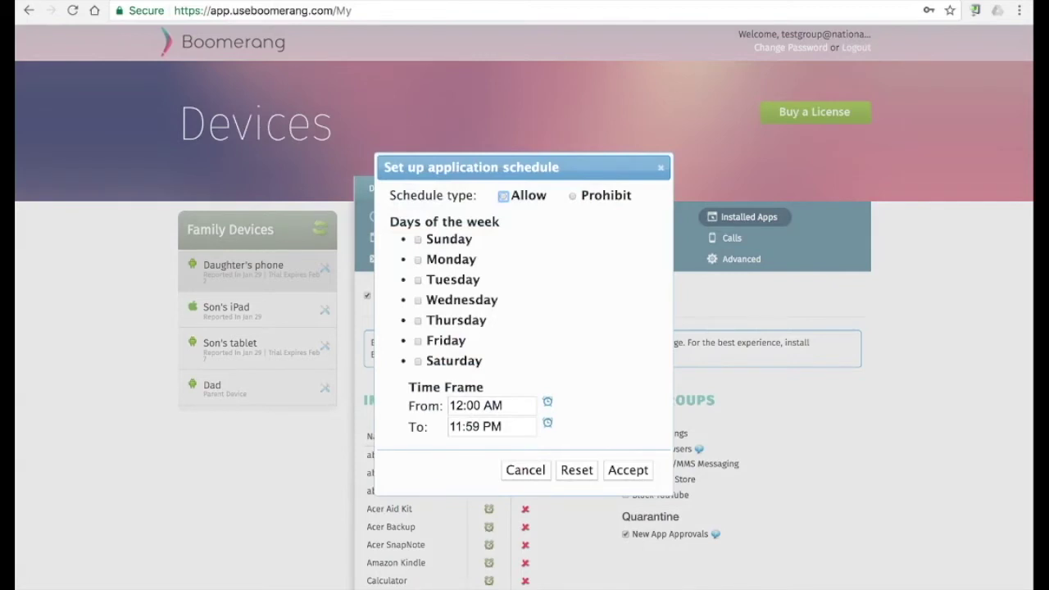
click(525, 470)
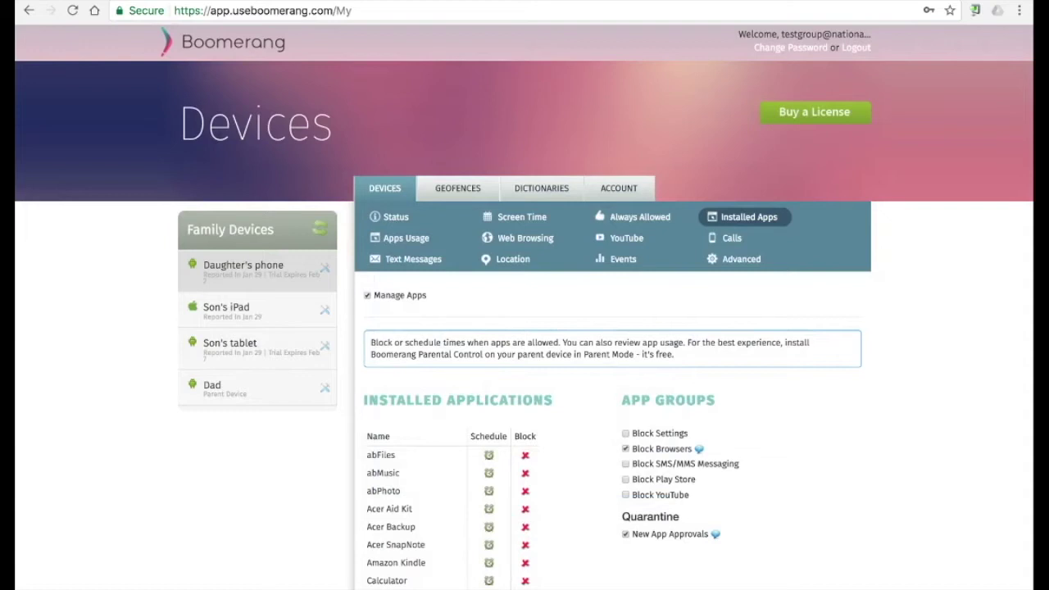
mouse_move(699, 449)
mouse_move(716, 534)
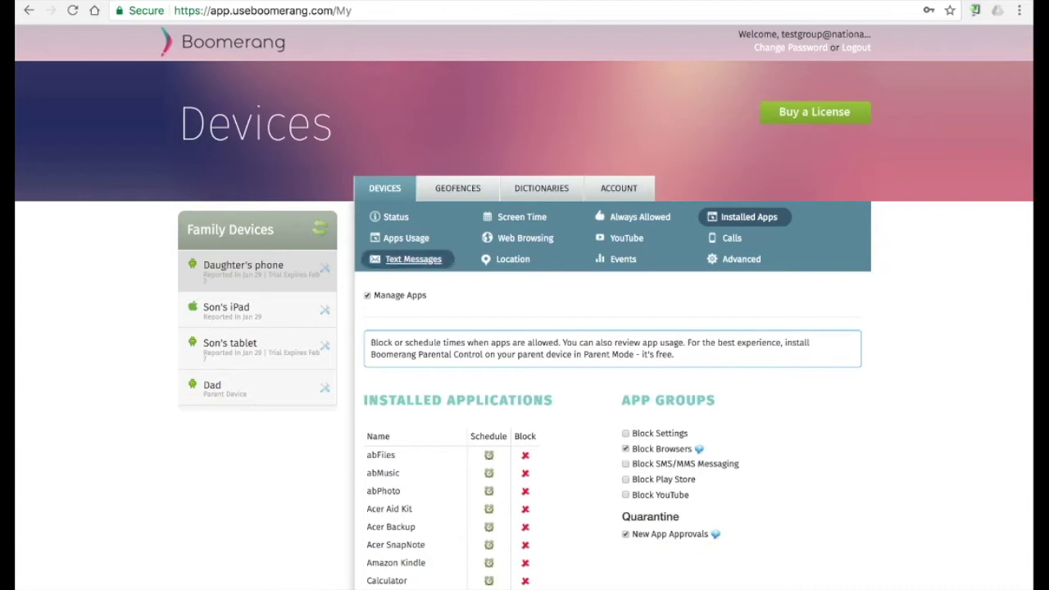
click(406, 238)
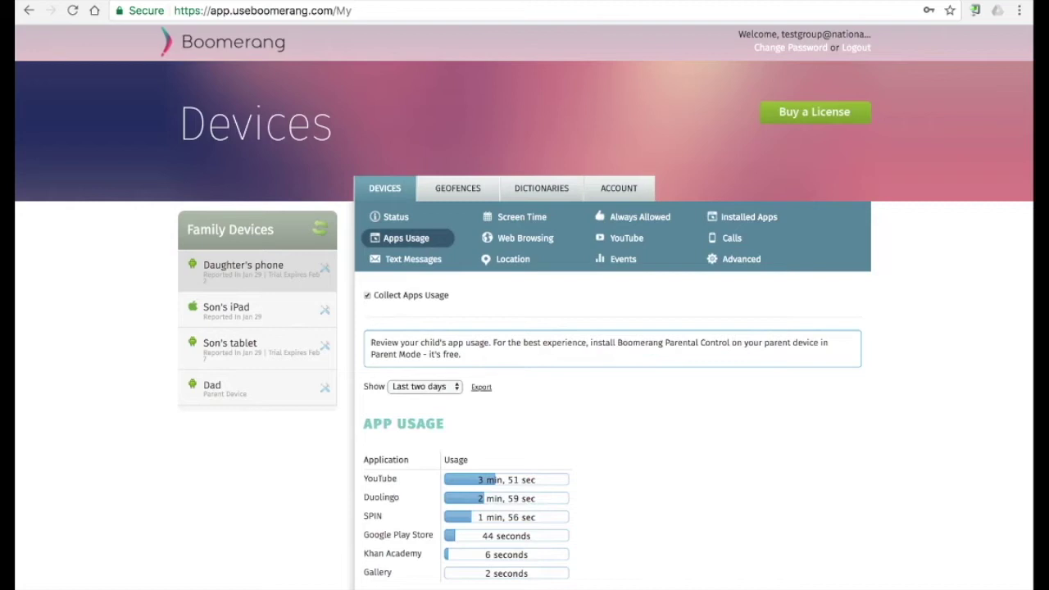
scroll(525, 328, down, 1)
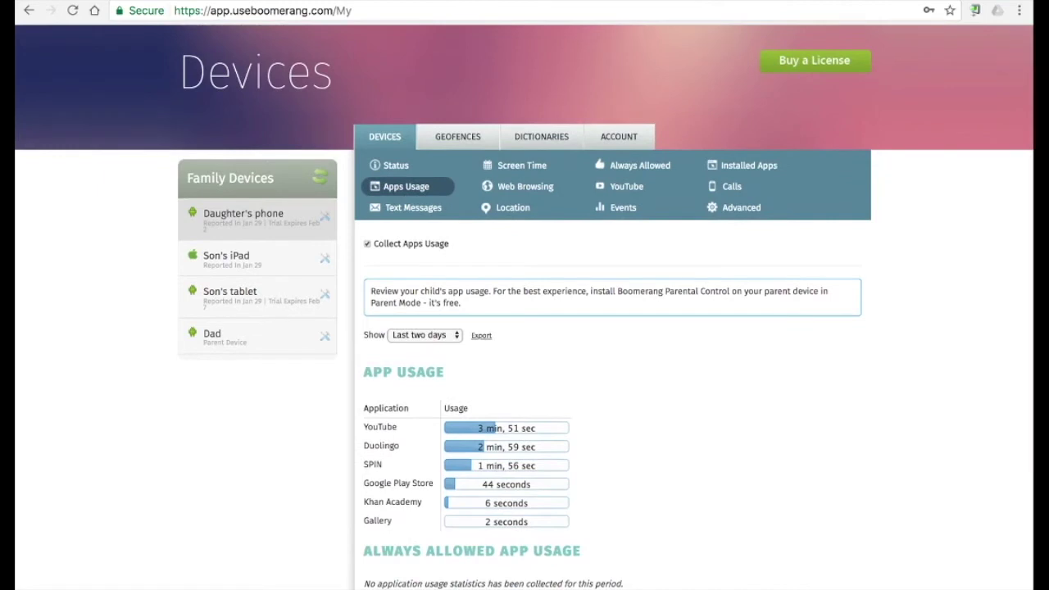
scroll(524, 307, up, 1)
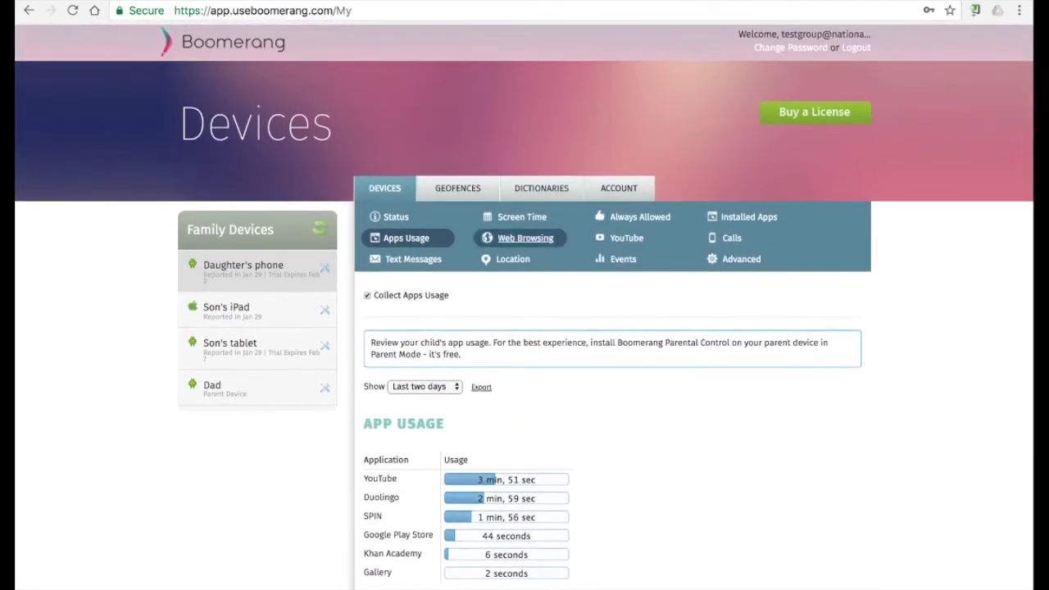
- Review the blocked and visited websites in the phone's browsing history for the last two days
click(525, 238)
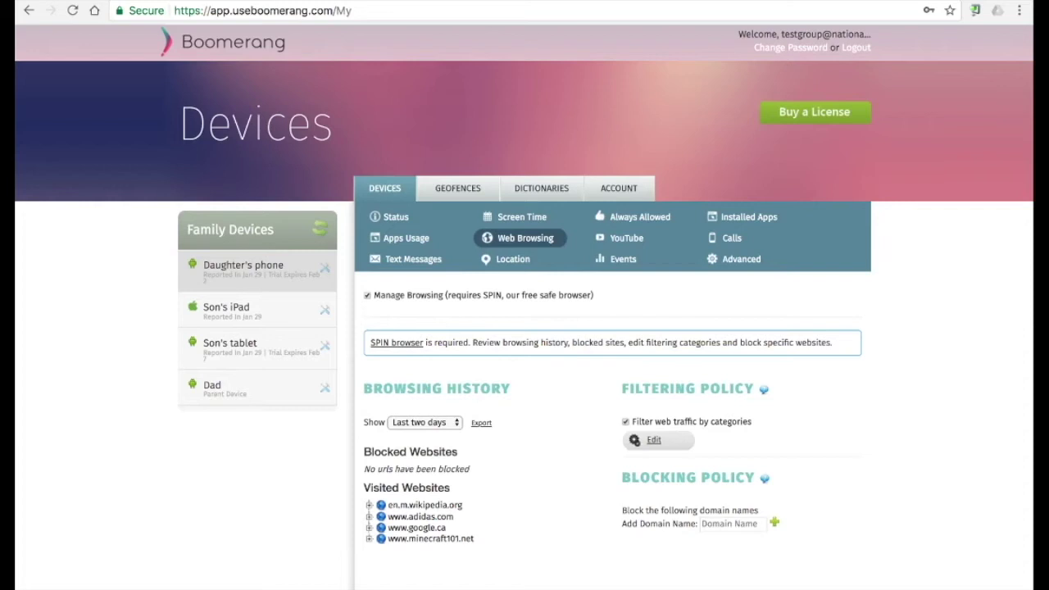
click(426, 423)
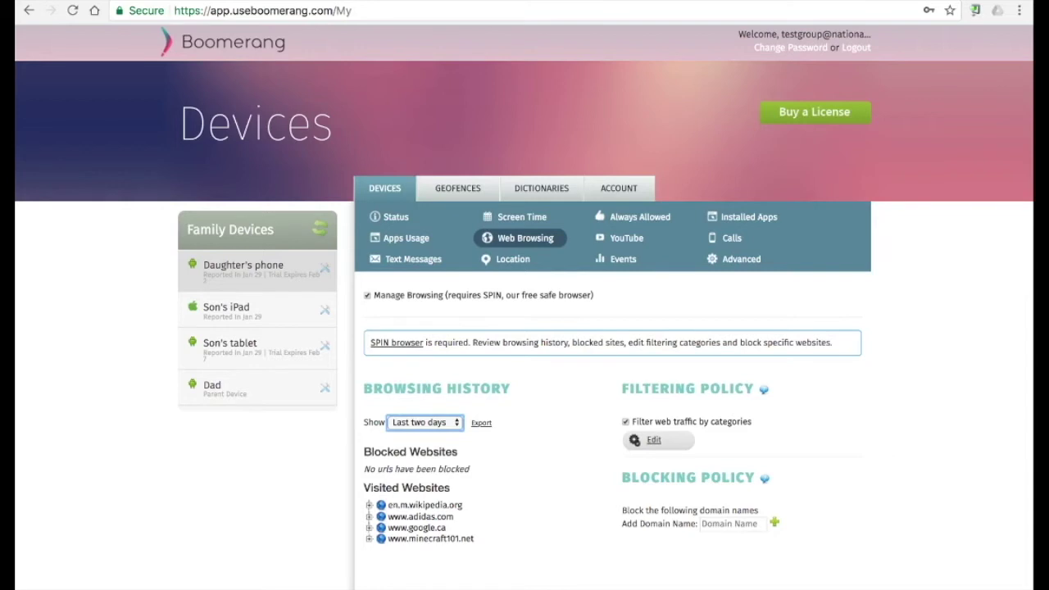
scroll(524, 328, down, 1)
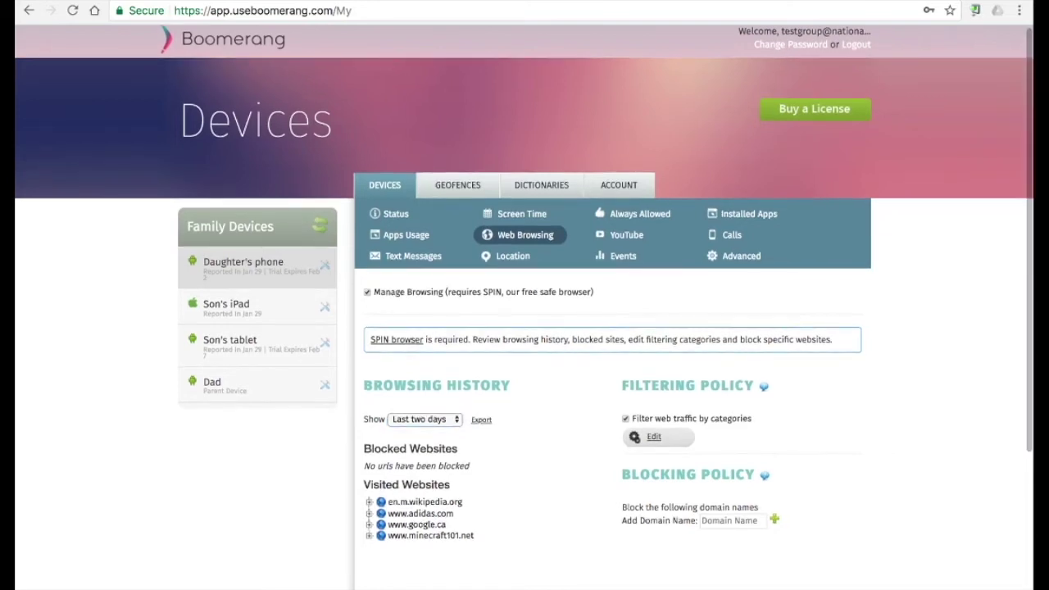
scroll(524, 328, up, 1)
scroll(525, 328, down, 1)
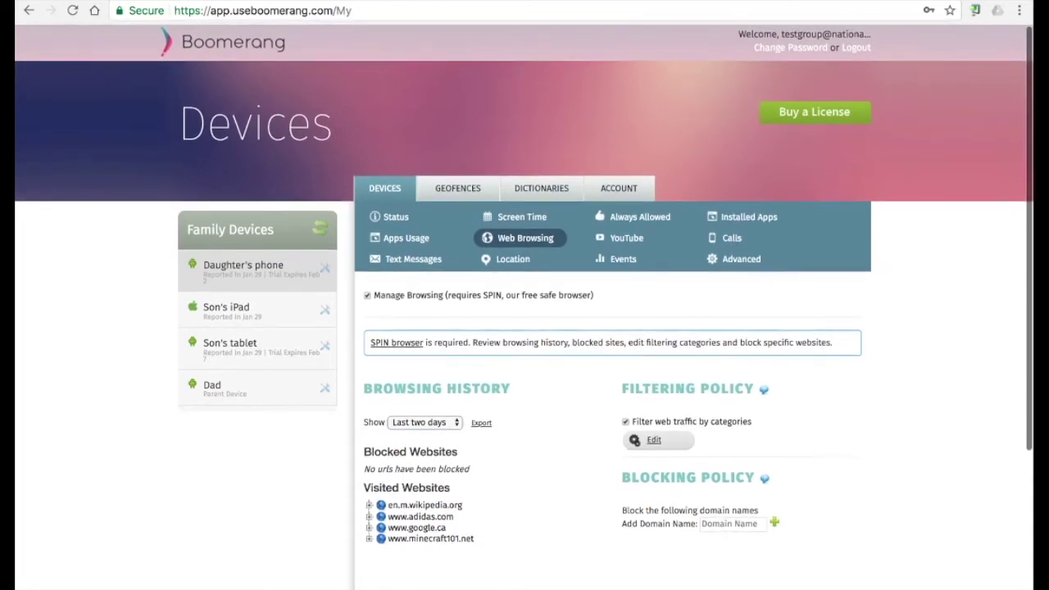
- View the website categories of the filtering policy without changes, and inspect the domain name entry of the blocking policy
click(653, 440)
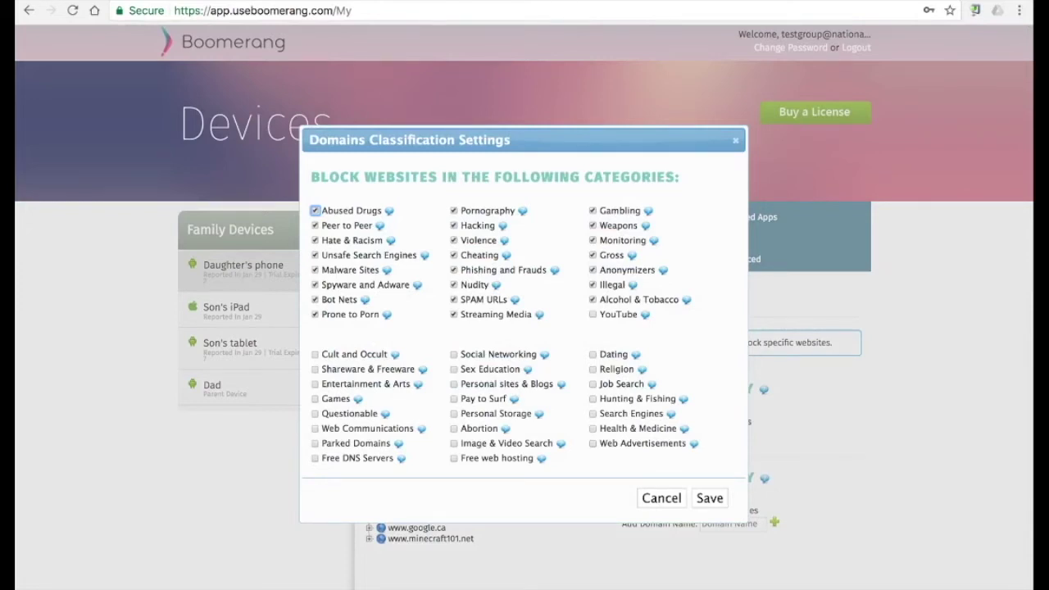
click(661, 498)
click(733, 525)
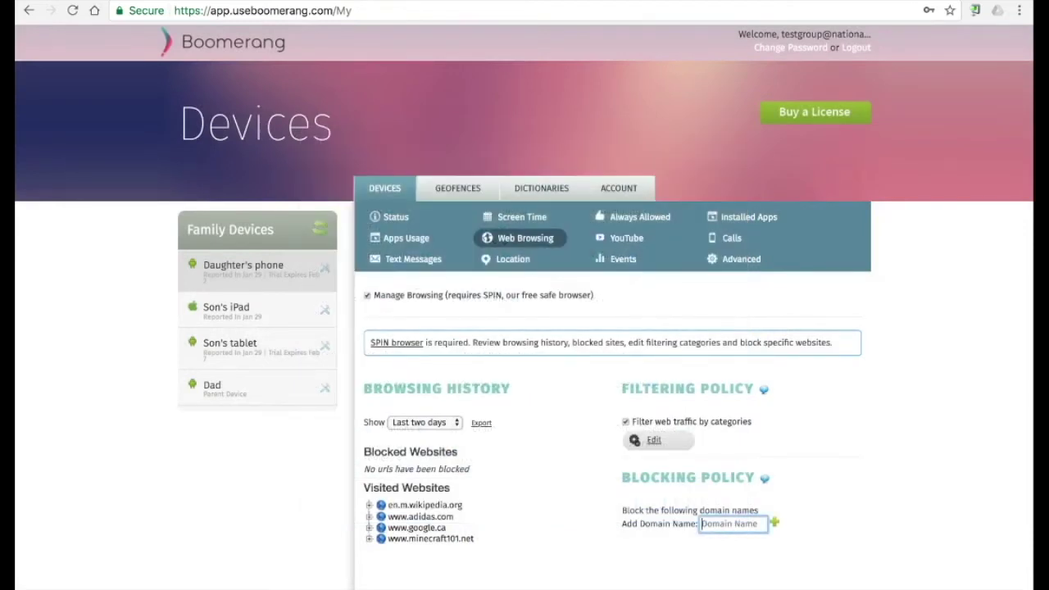
click(793, 544)
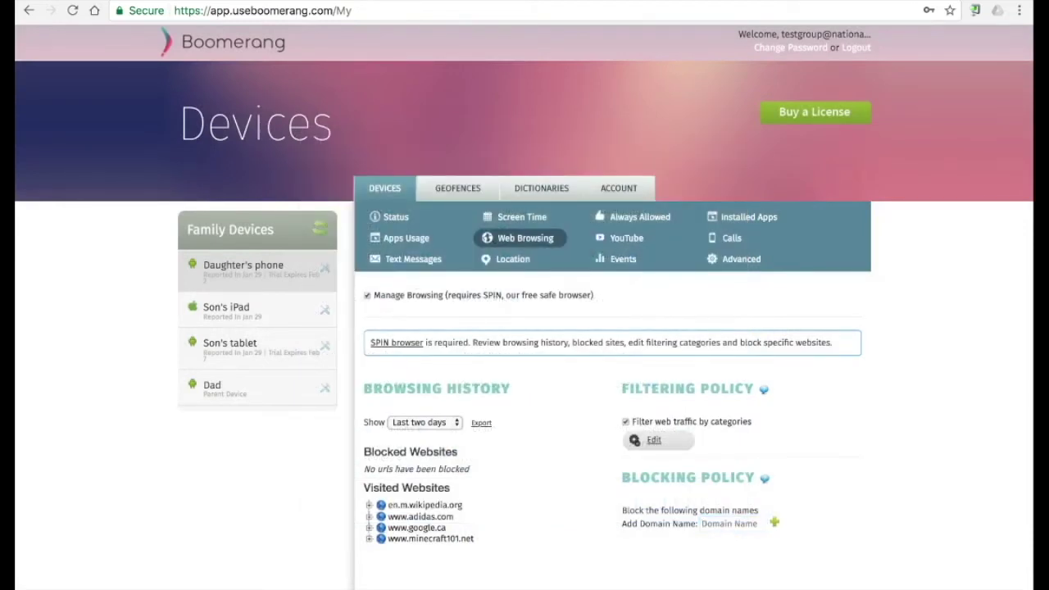
click(626, 238)
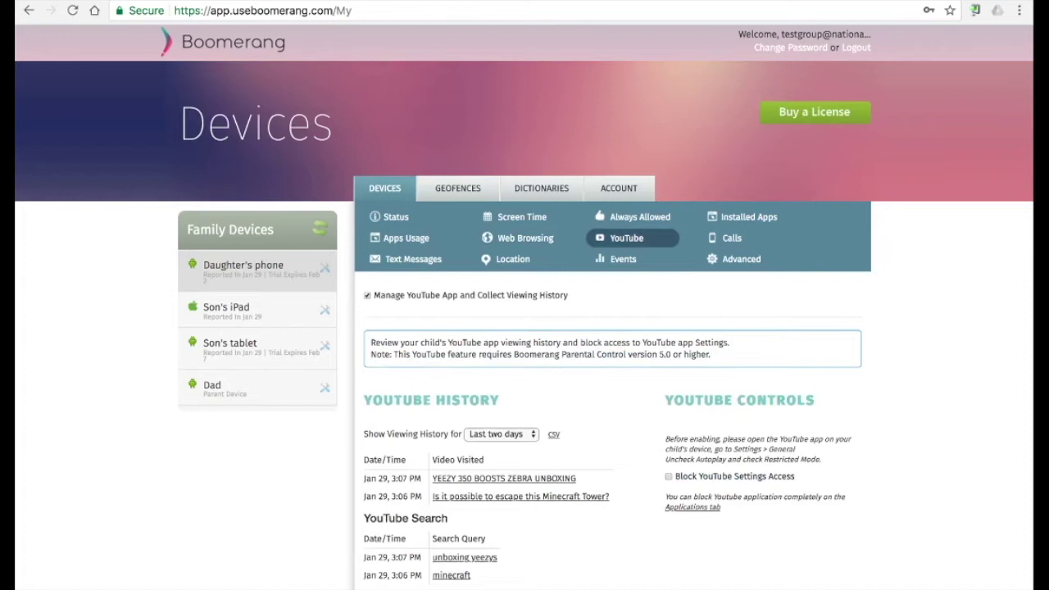
click(502, 434)
click(669, 476)
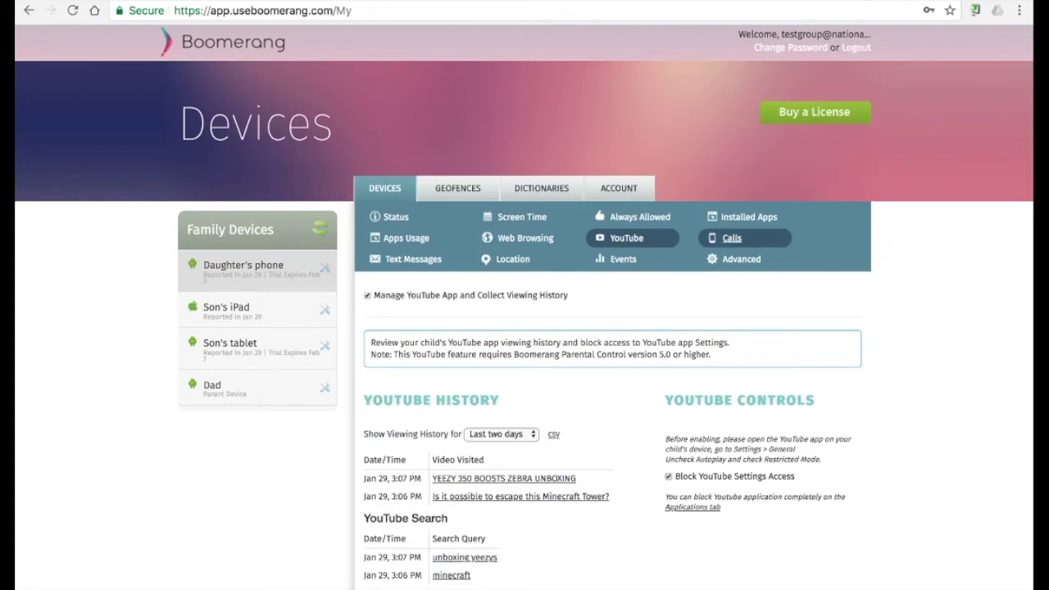
- Try out the option to block phone calls when time runs out in the phone's call policy
click(732, 238)
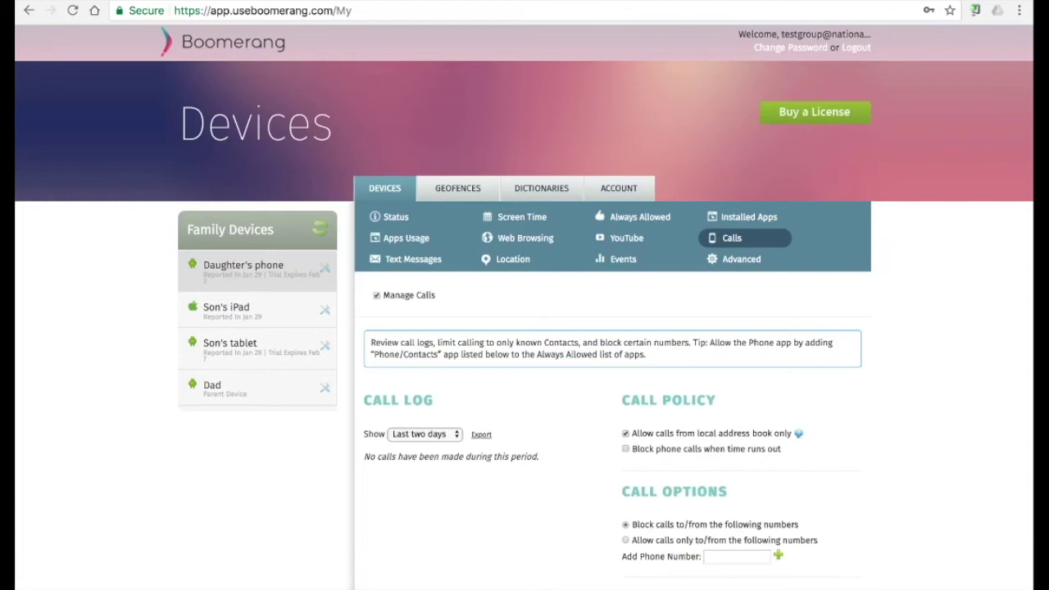
click(626, 449)
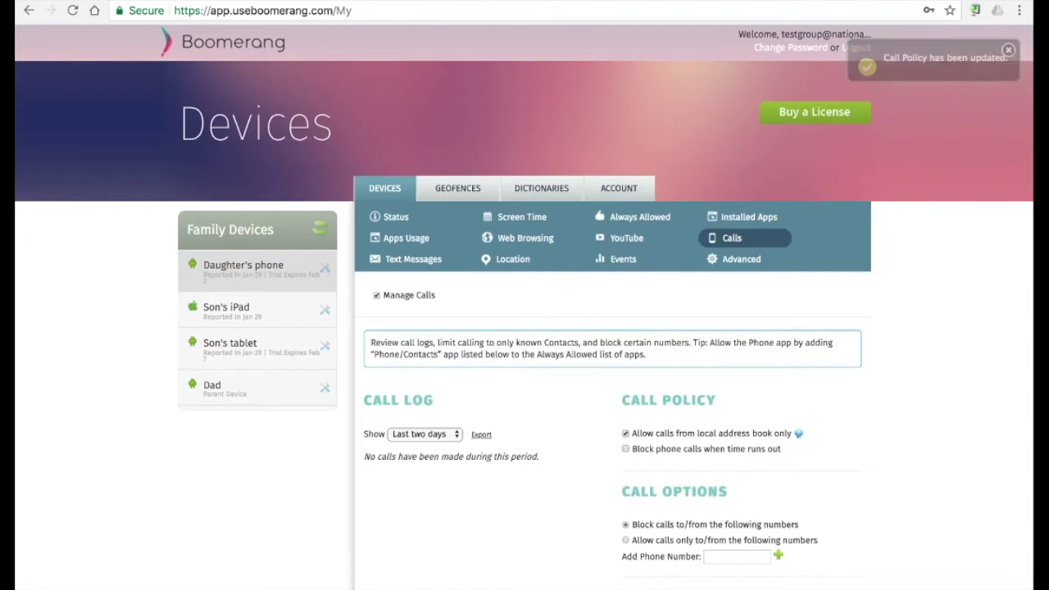
click(413, 259)
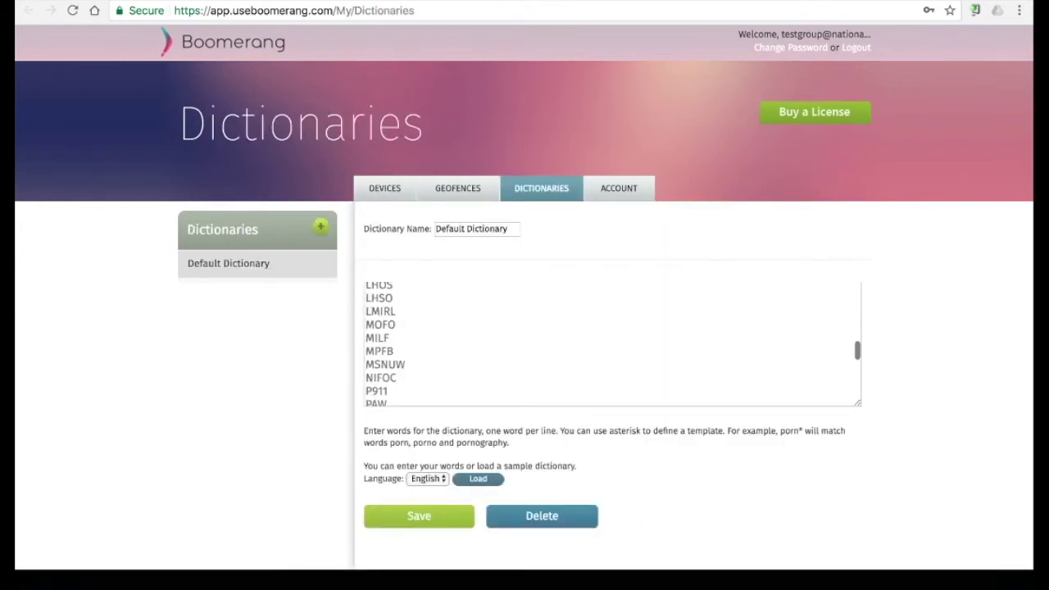
scroll(612, 340, down, 15)
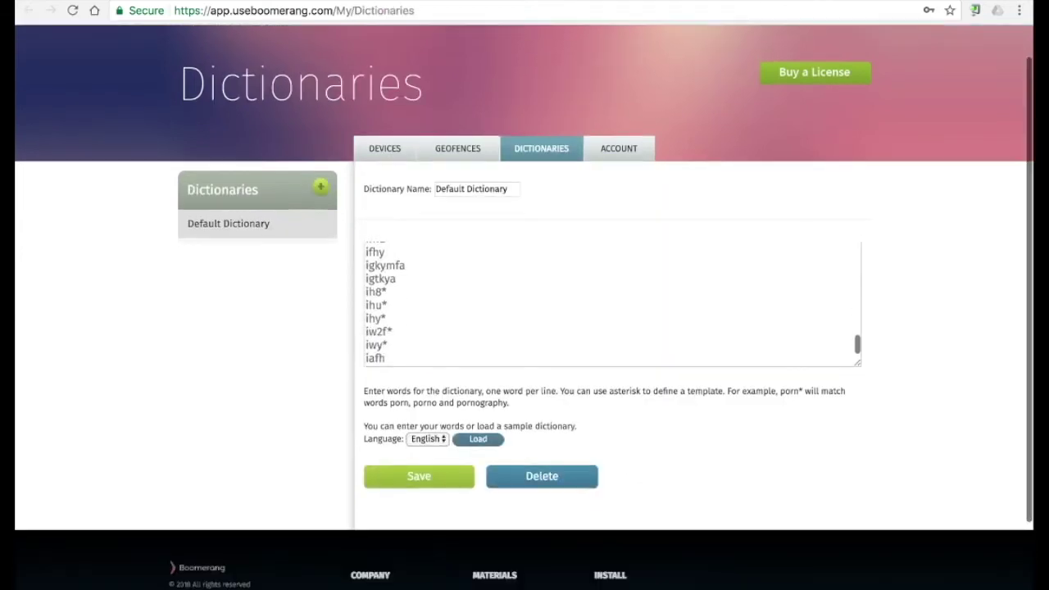
scroll(612, 259, up, 10)
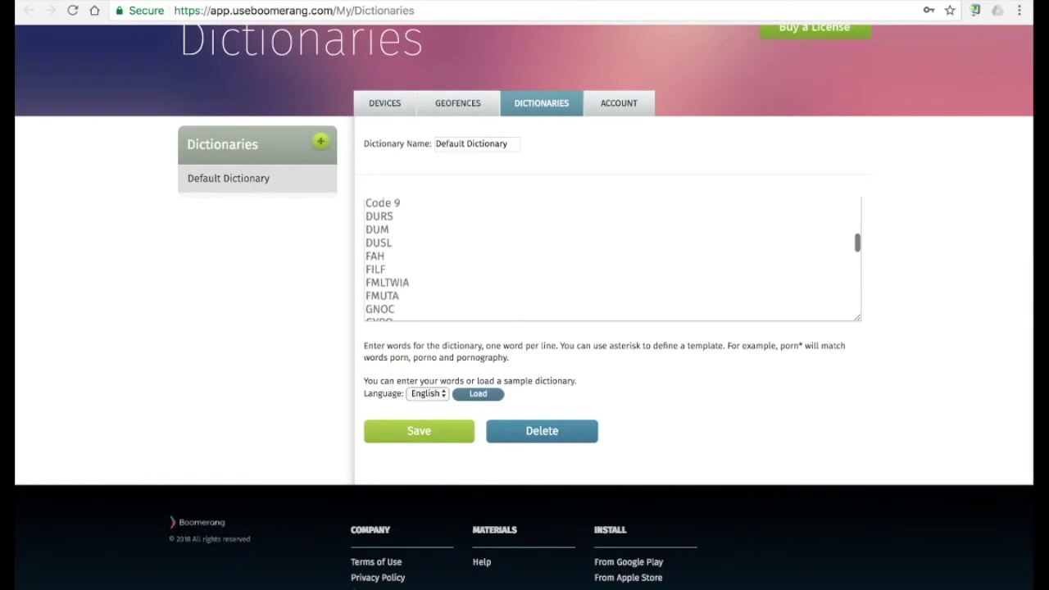
scroll(524, 307, up, 2)
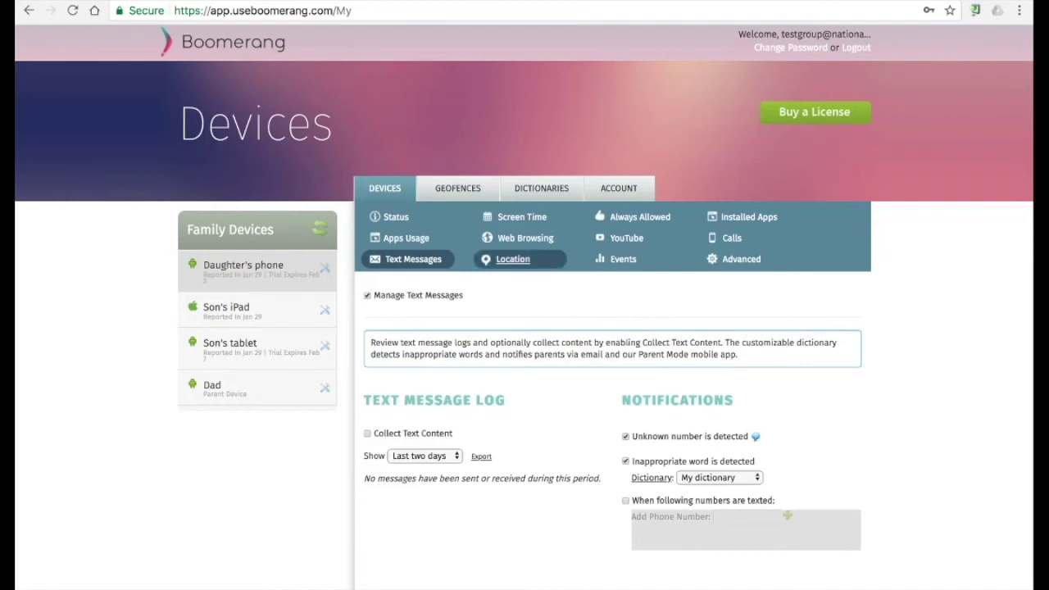
click(513, 259)
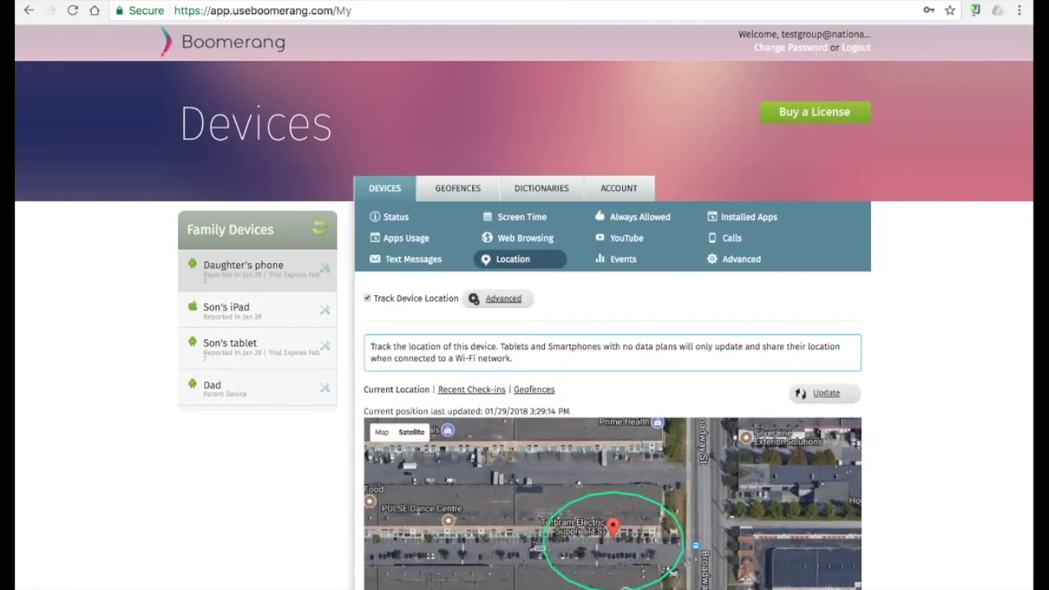
scroll(525, 328, down, 2)
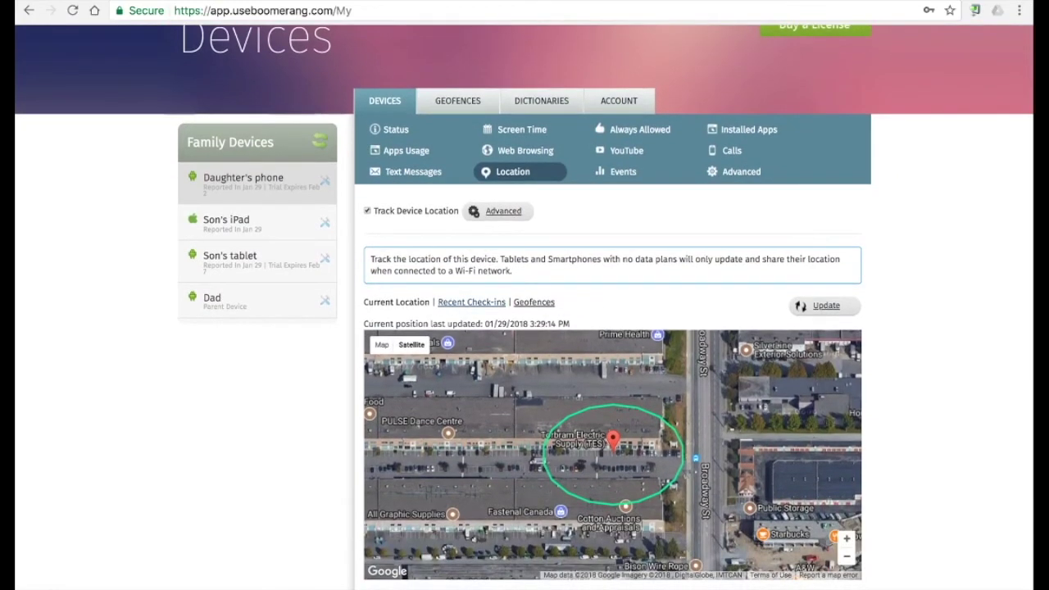
click(471, 302)
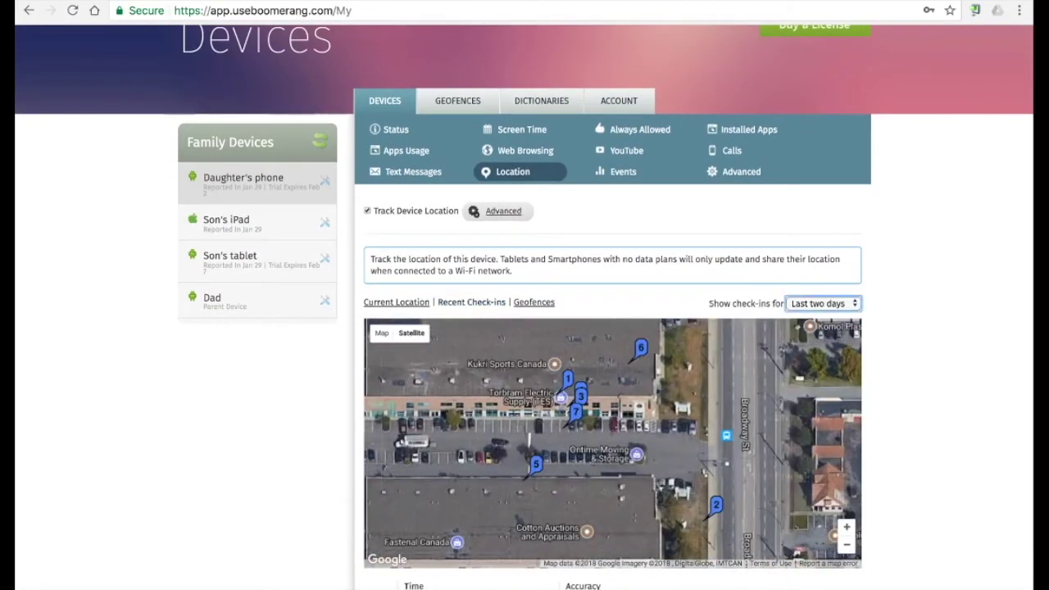
click(815, 330)
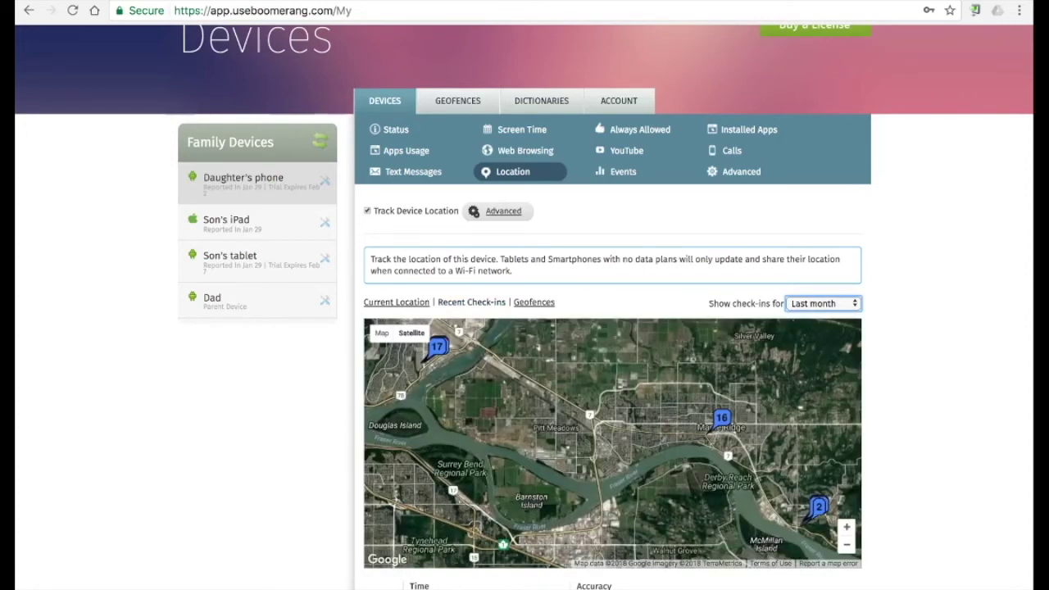
click(534, 302)
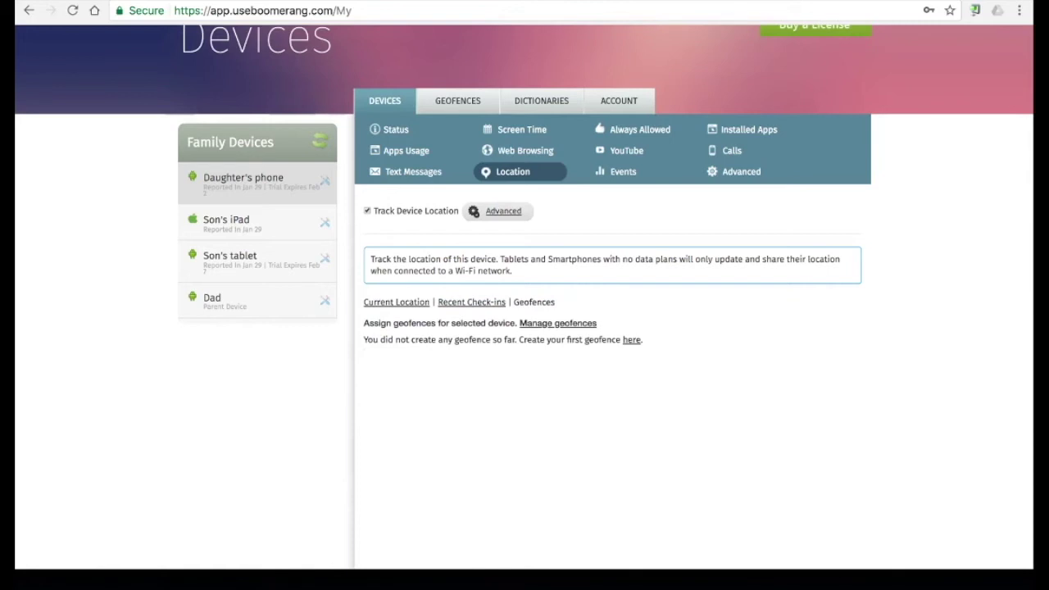
- Create a geofence named School with the address text "school address ;)", outline Roosevelt Park on the map, and save it
scroll(525, 307, up, 2)
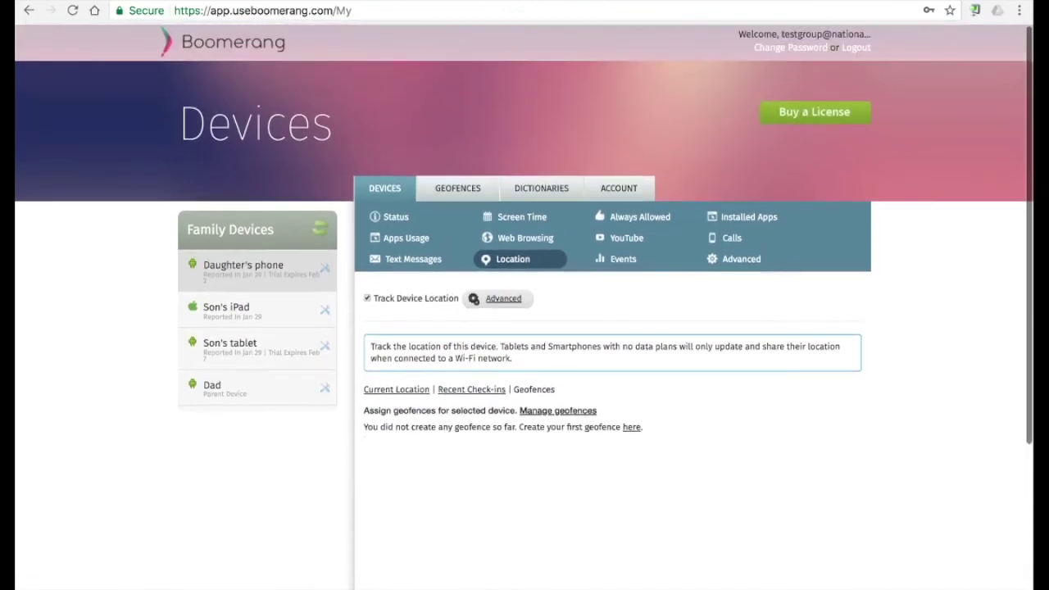
click(458, 188)
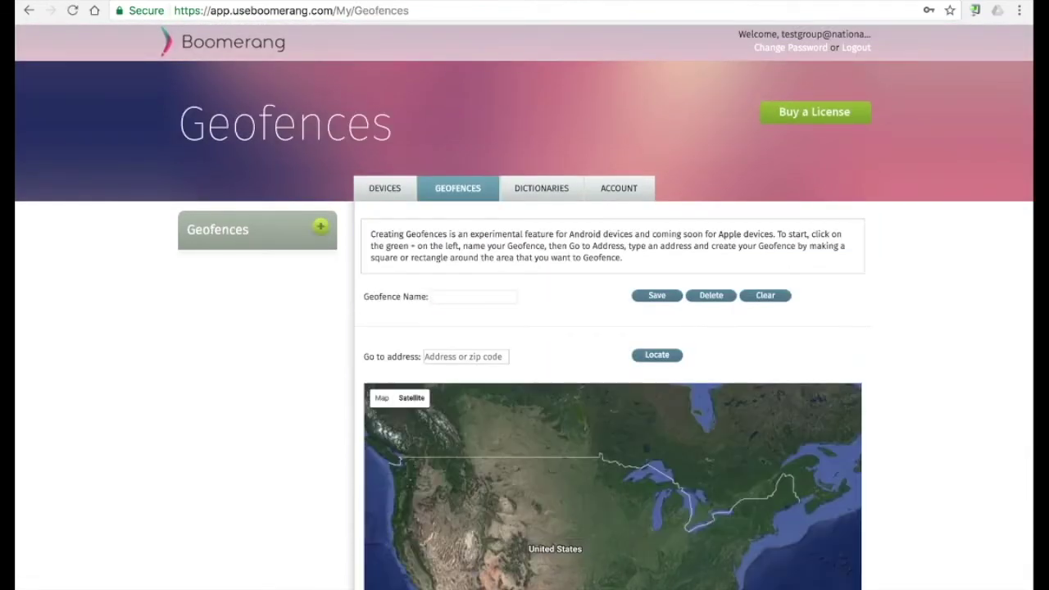
click(474, 297)
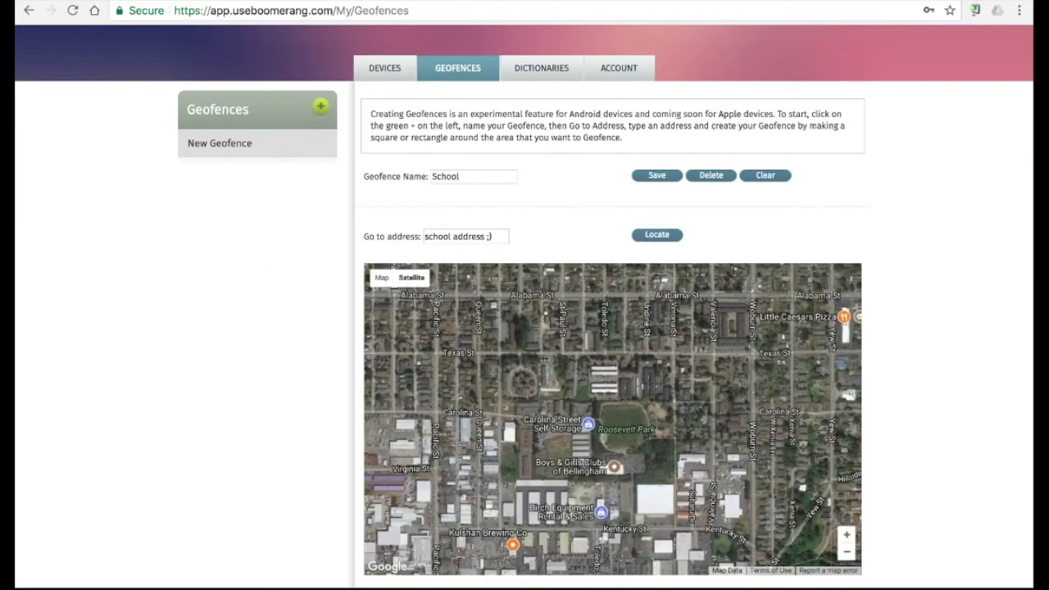
mouse_move(672, 399)
mouse_down()
mouse_move(668, 470)
mouse_move(578, 477)
mouse_up()
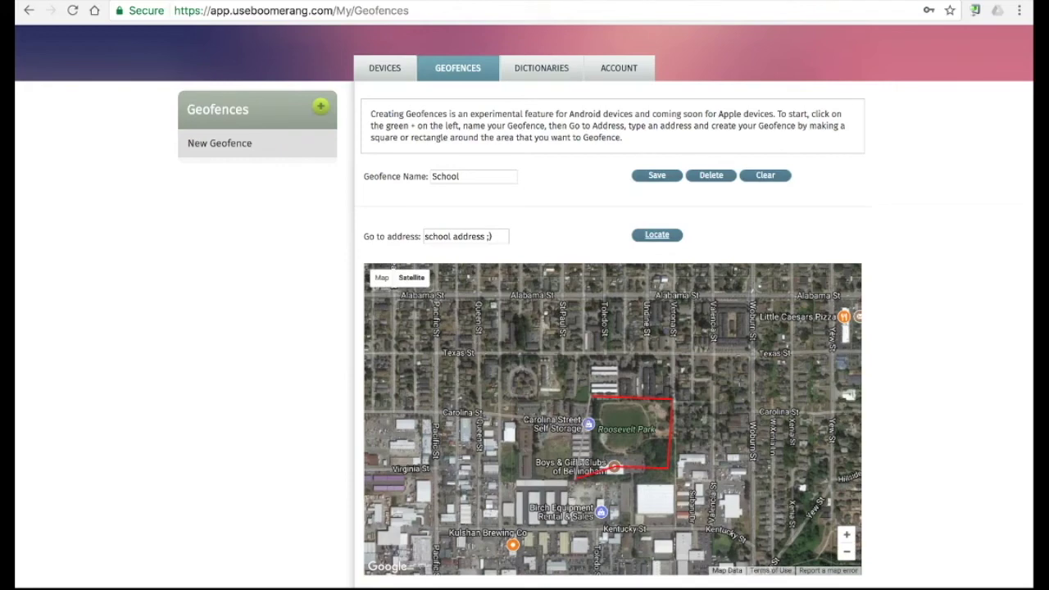
click(657, 235)
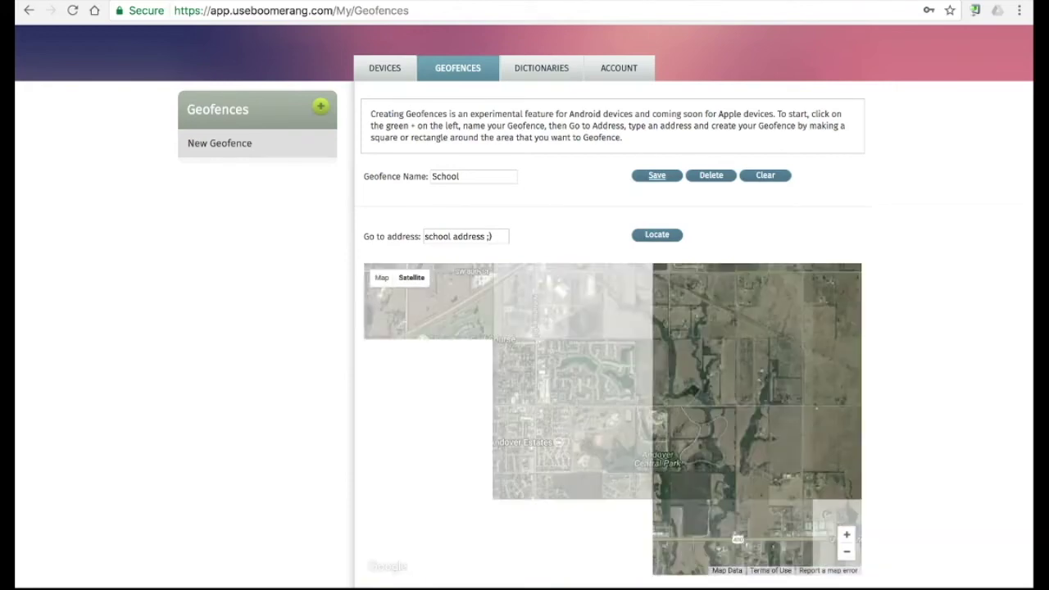
click(656, 175)
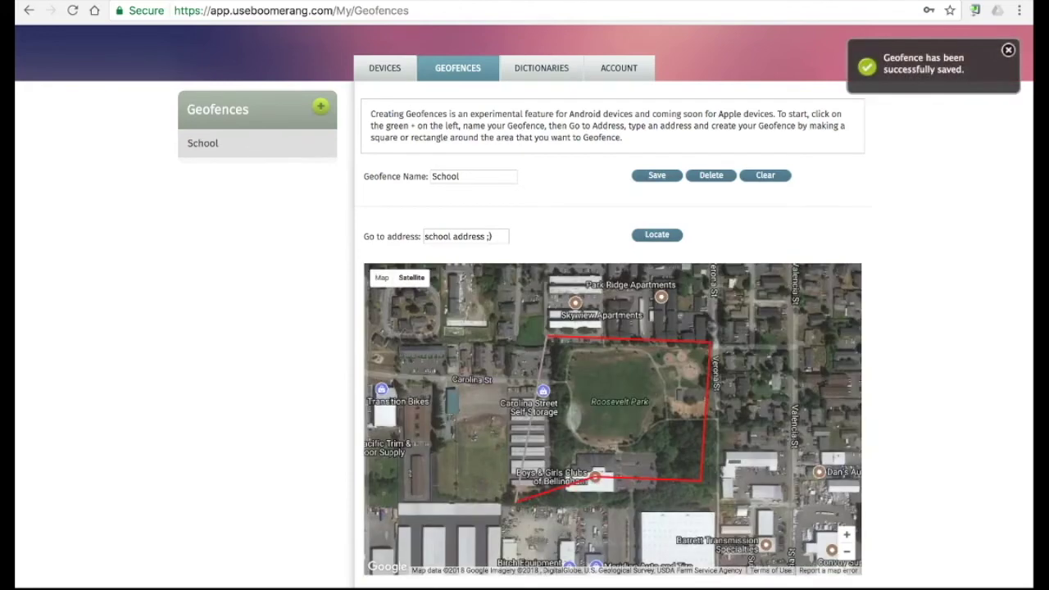
click(384, 68)
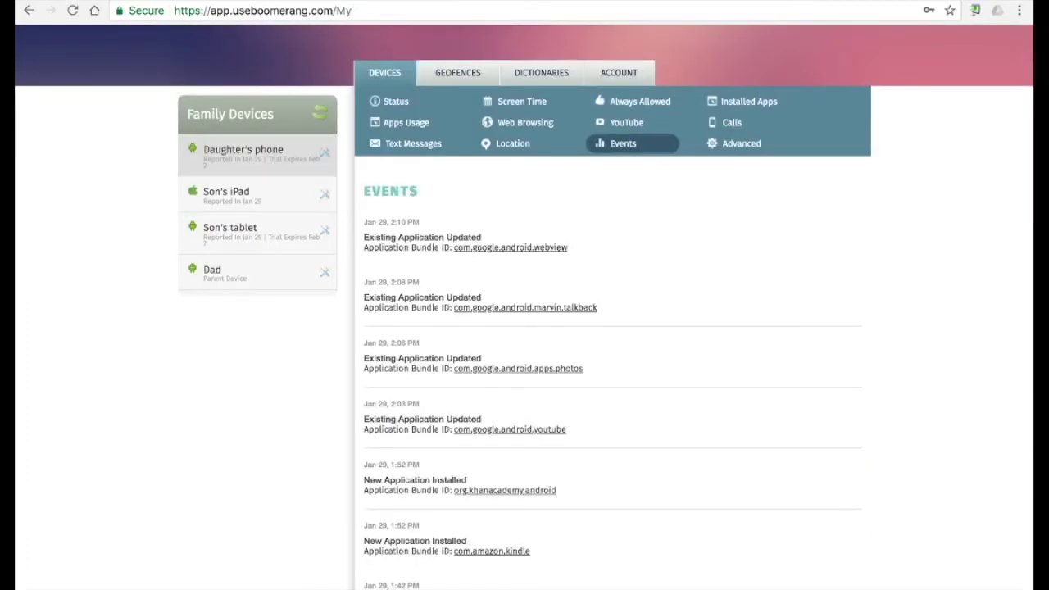
scroll(607, 328, down, 5)
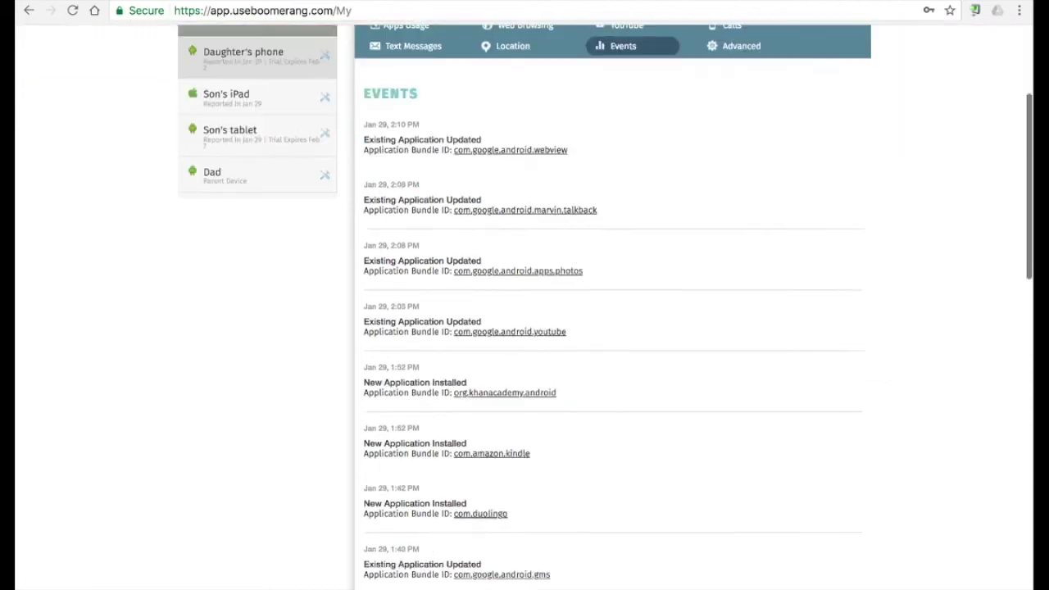
scroll(607, 328, down, 3)
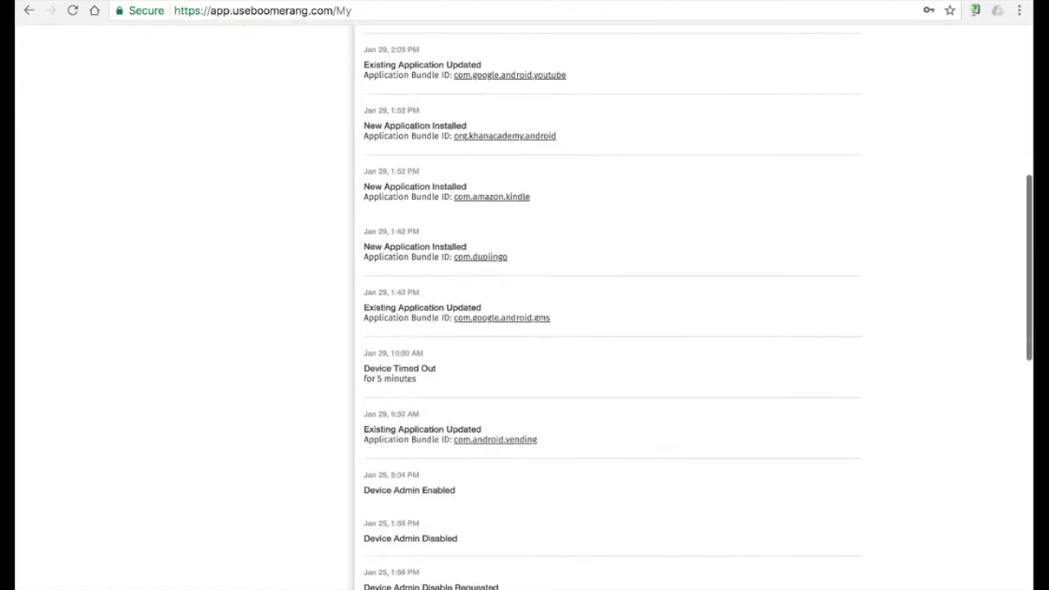
scroll(607, 328, up, 4)
scroll(607, 327, up, 8)
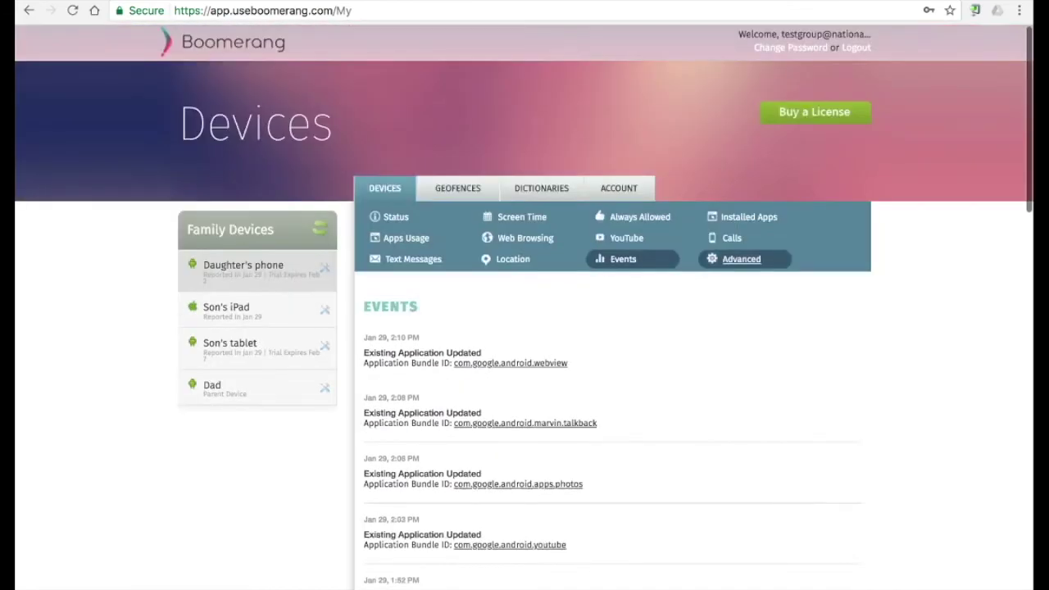
click(741, 259)
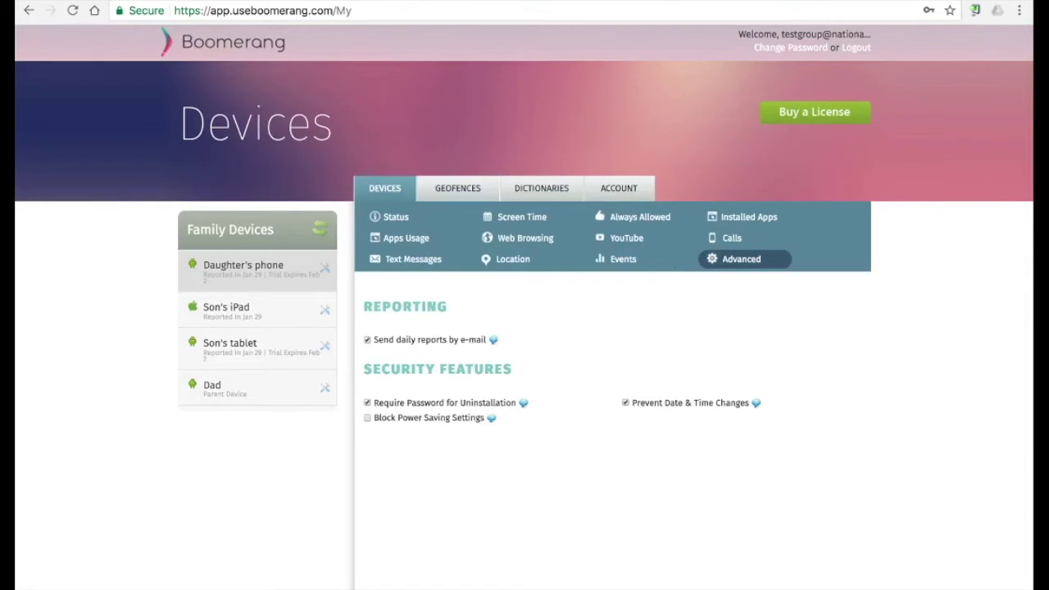
click(231, 345)
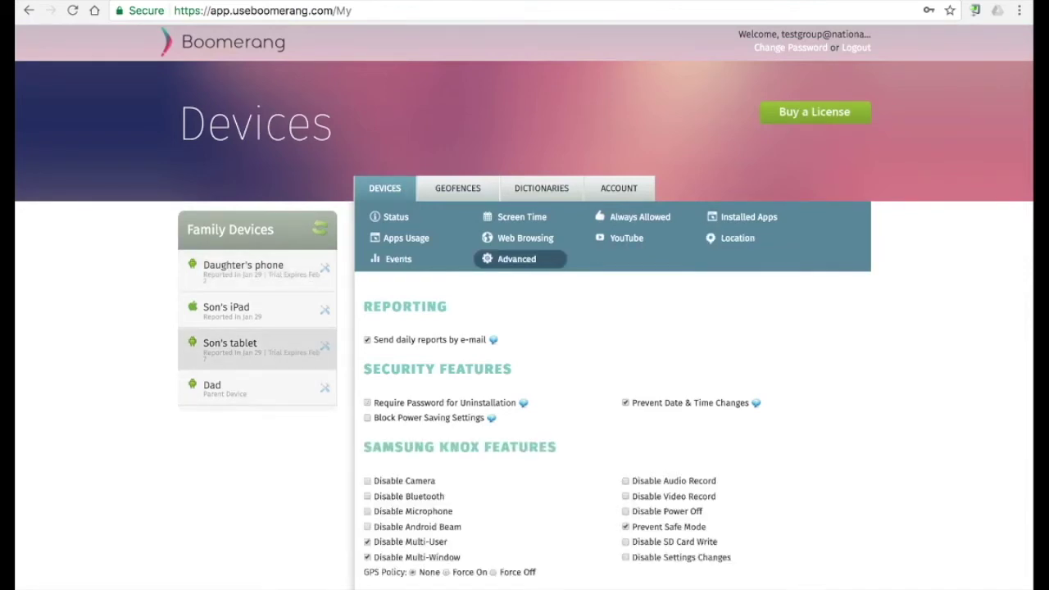
drag(364, 447, 732, 557)
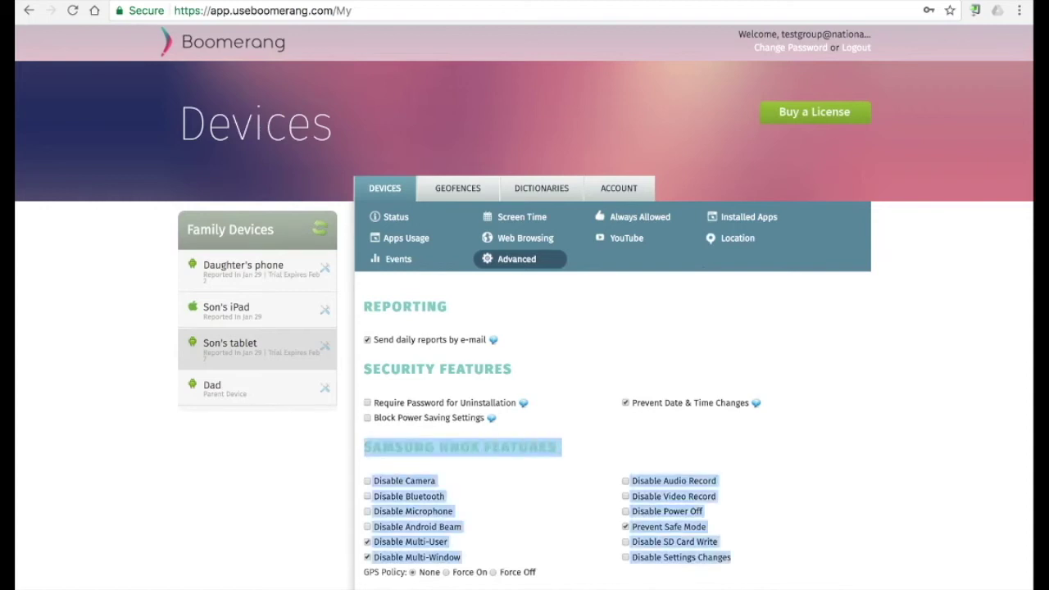
click(762, 542)
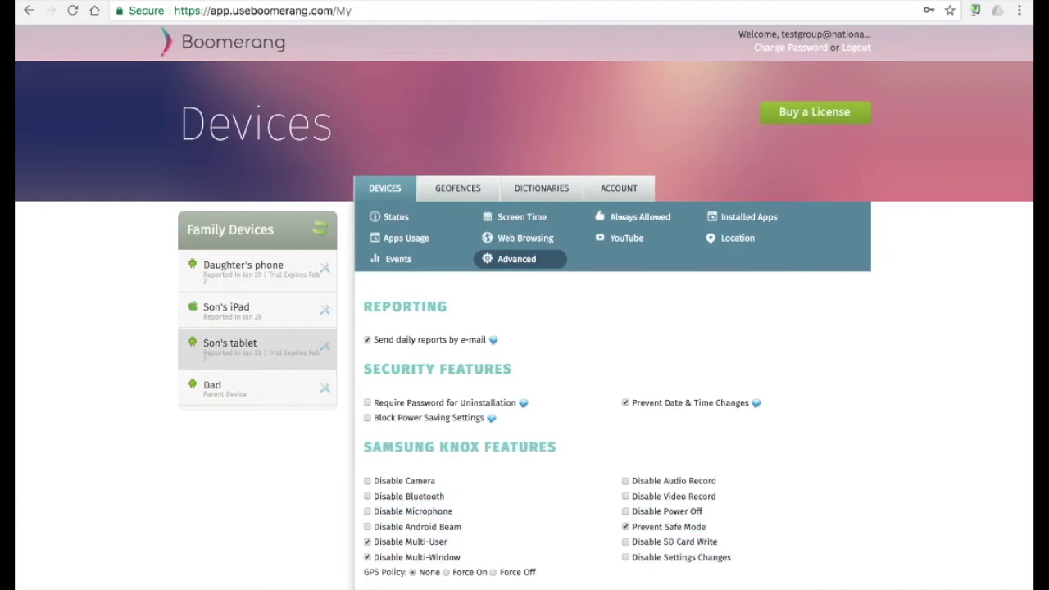
click(244, 266)
click(396, 218)
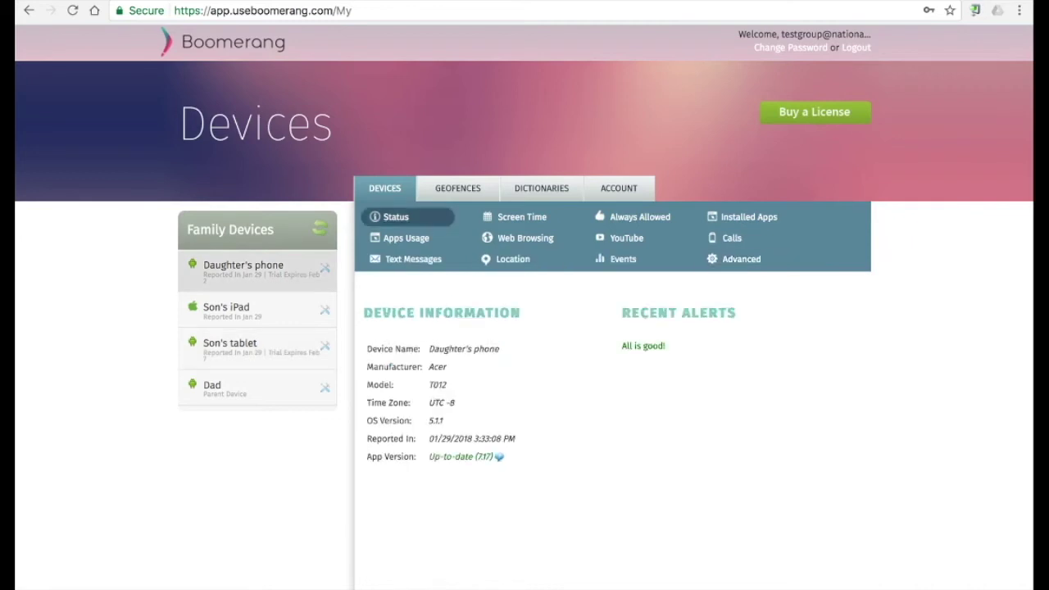
click(237, 310)
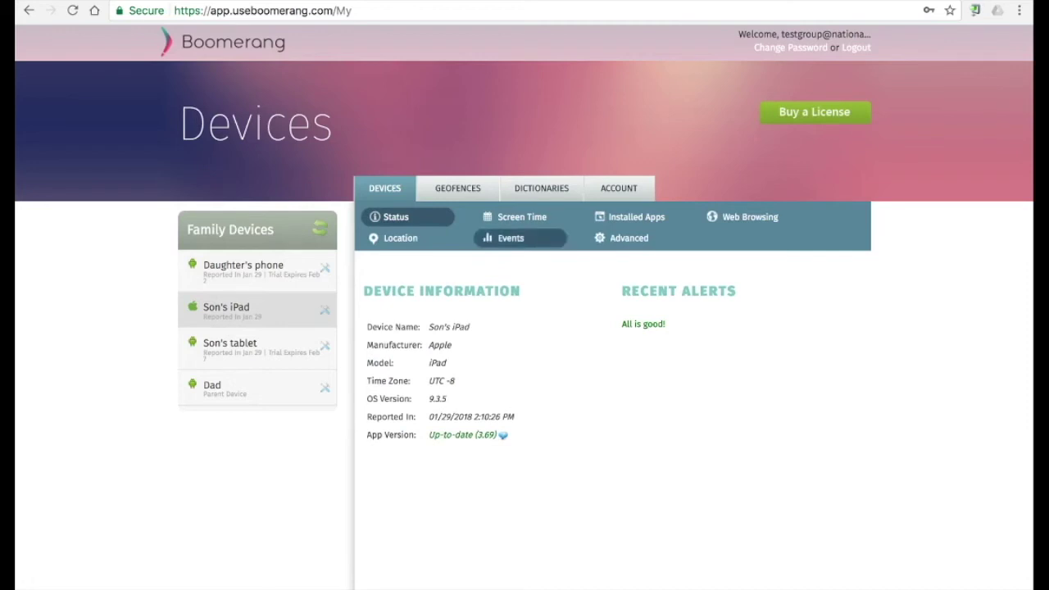
click(523, 217)
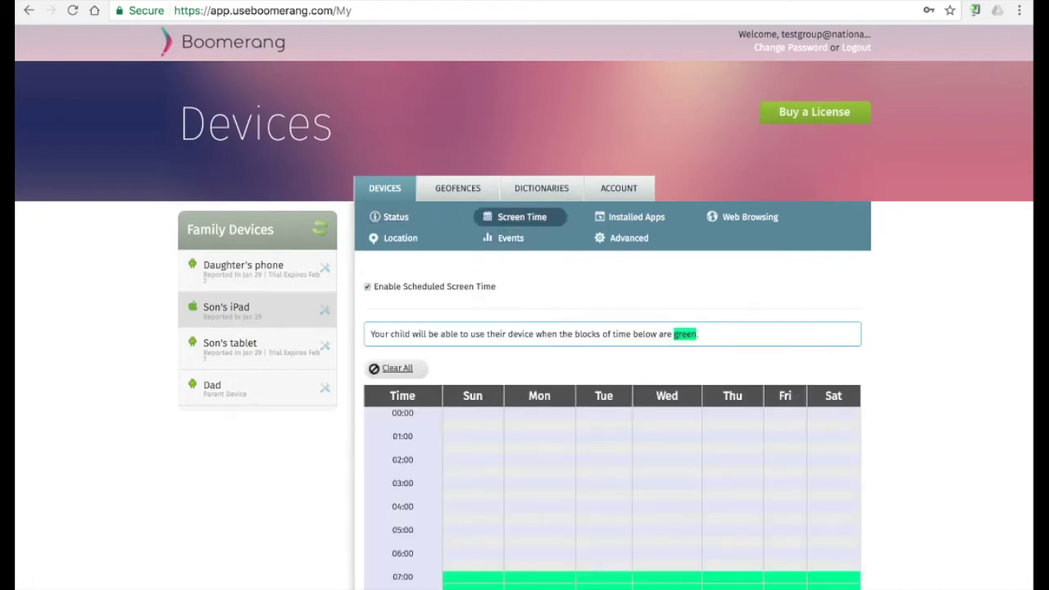
scroll(612, 328, down, 5)
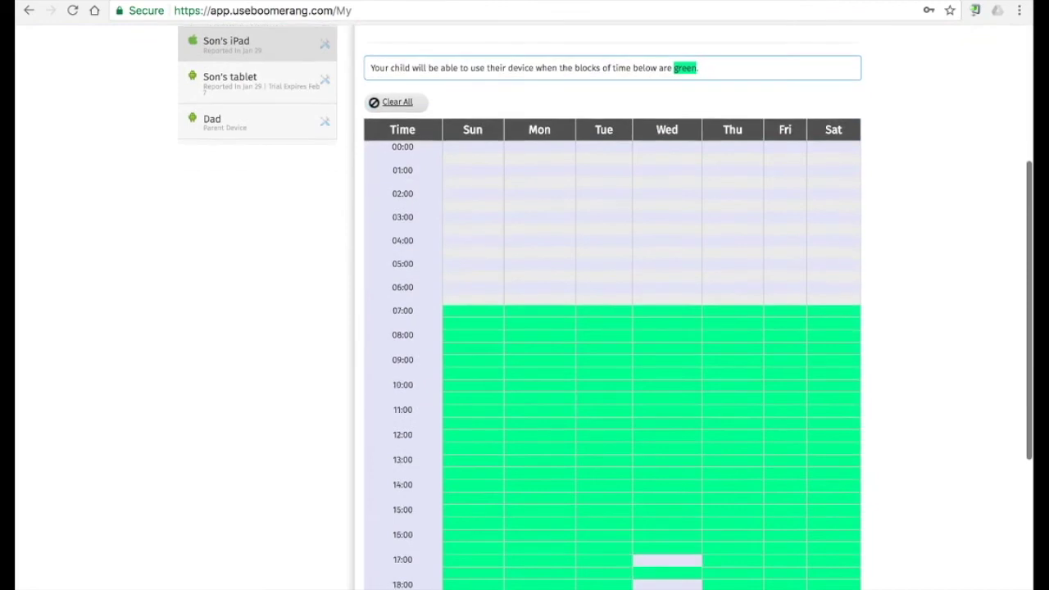
scroll(613, 328, down, 1)
scroll(612, 327, up, 2)
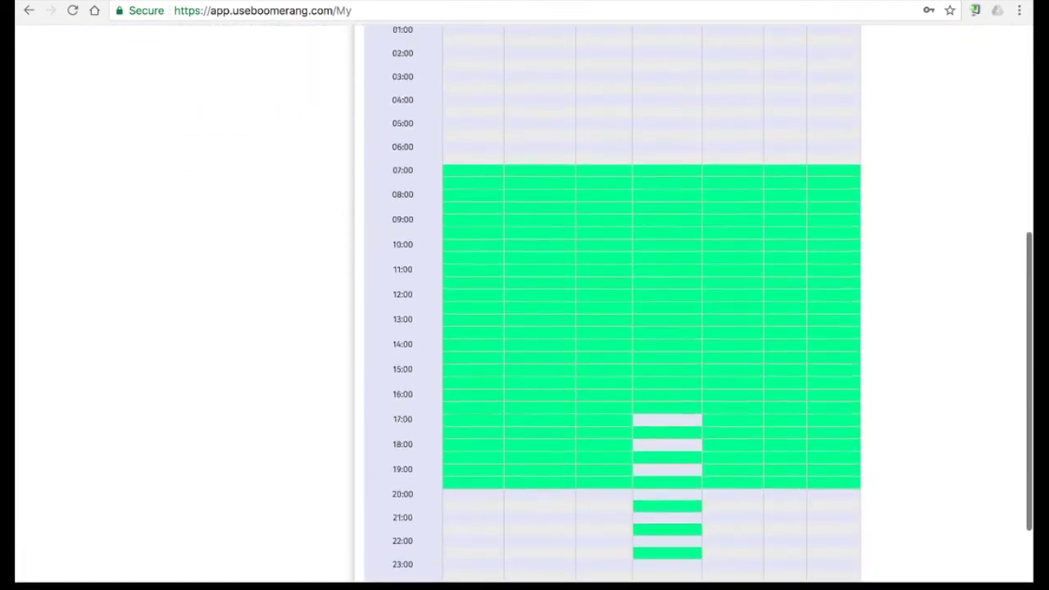
scroll(526, 307, up, 4)
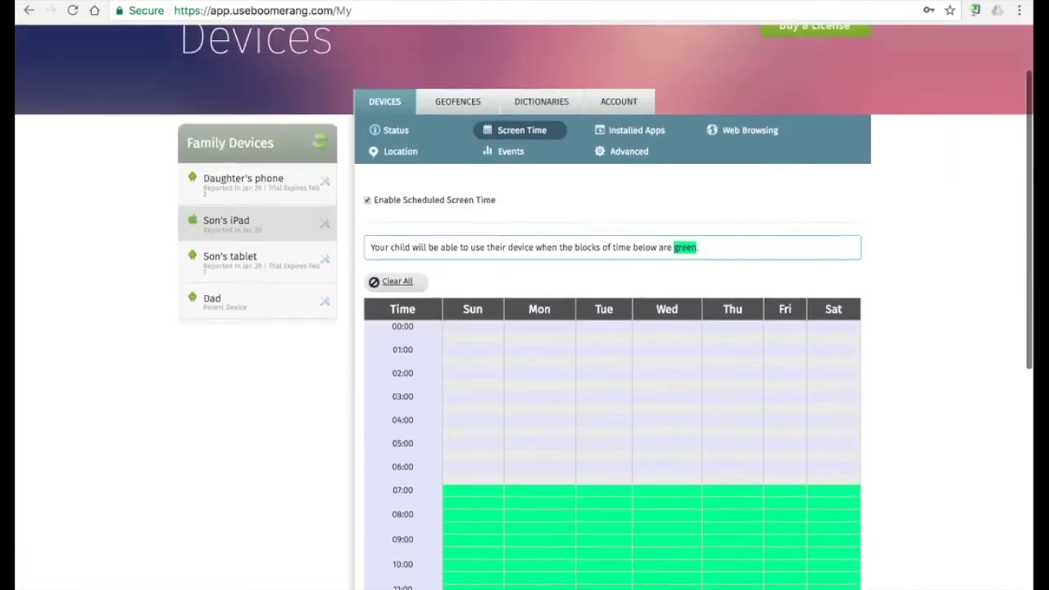
scroll(526, 306, up, 1)
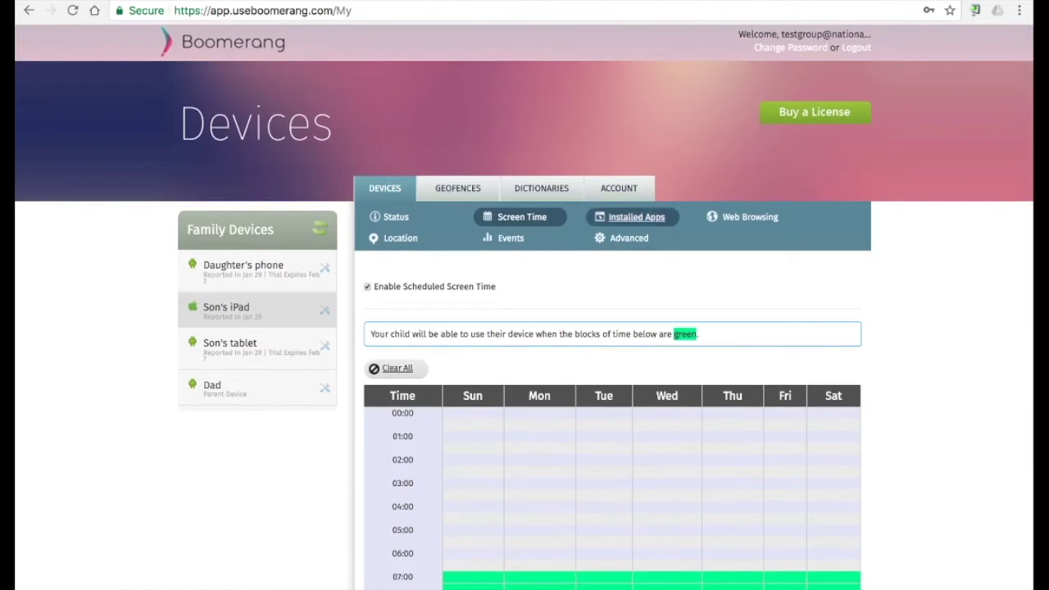
click(636, 217)
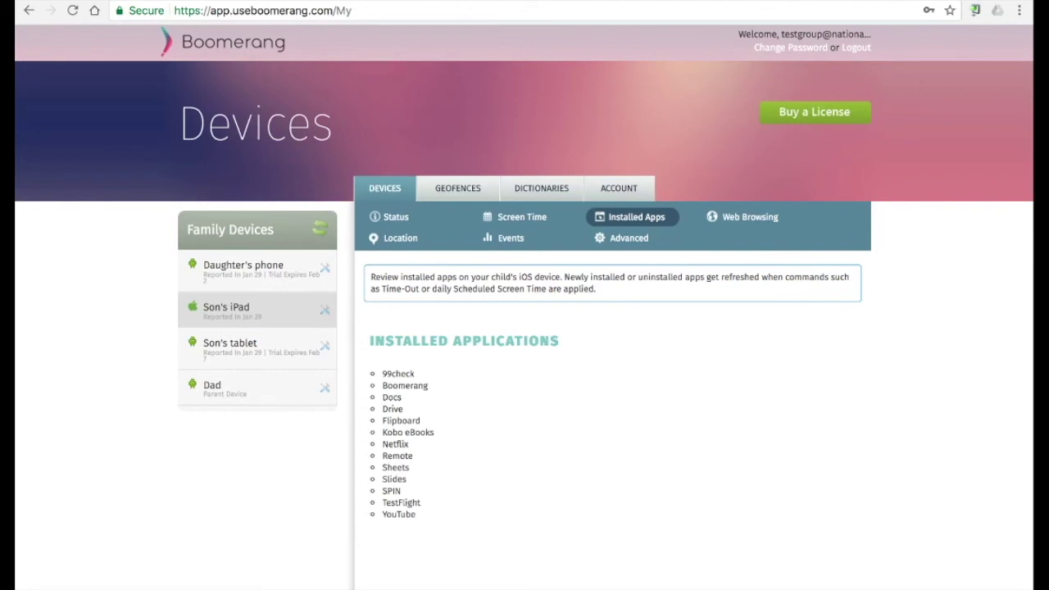
click(750, 217)
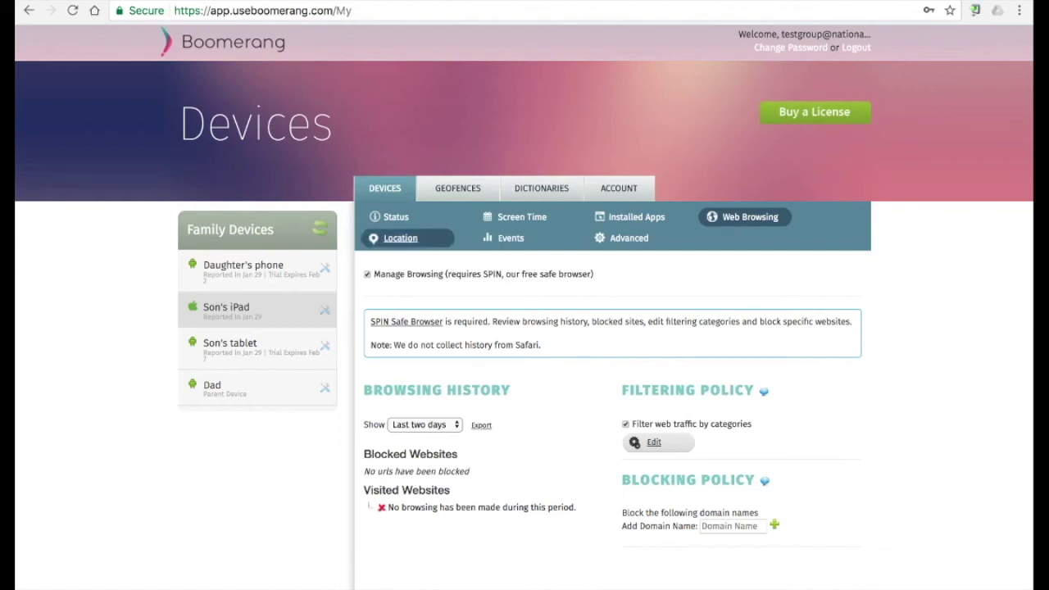
click(400, 238)
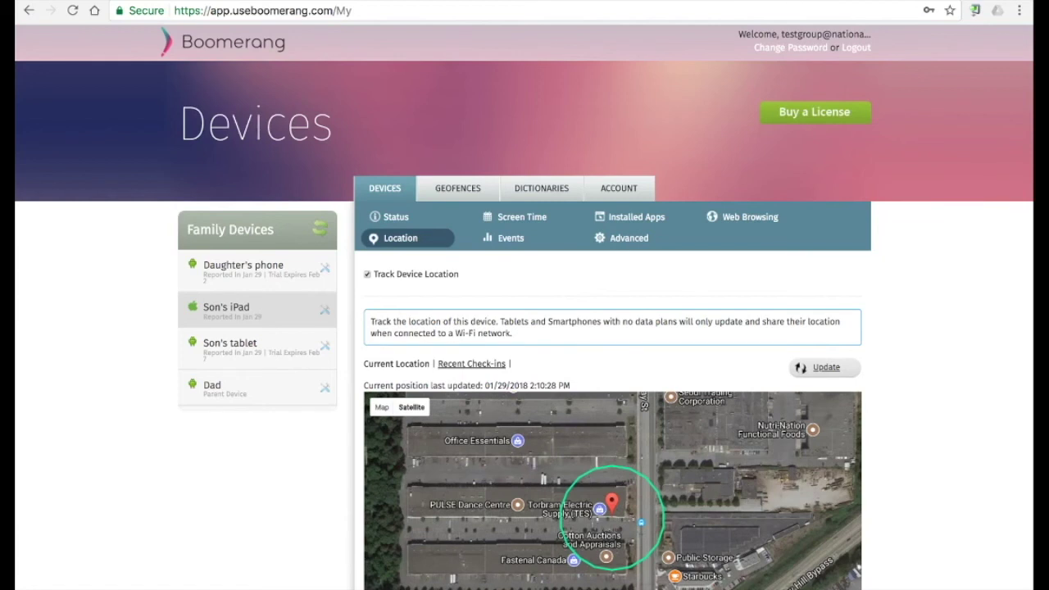
click(511, 238)
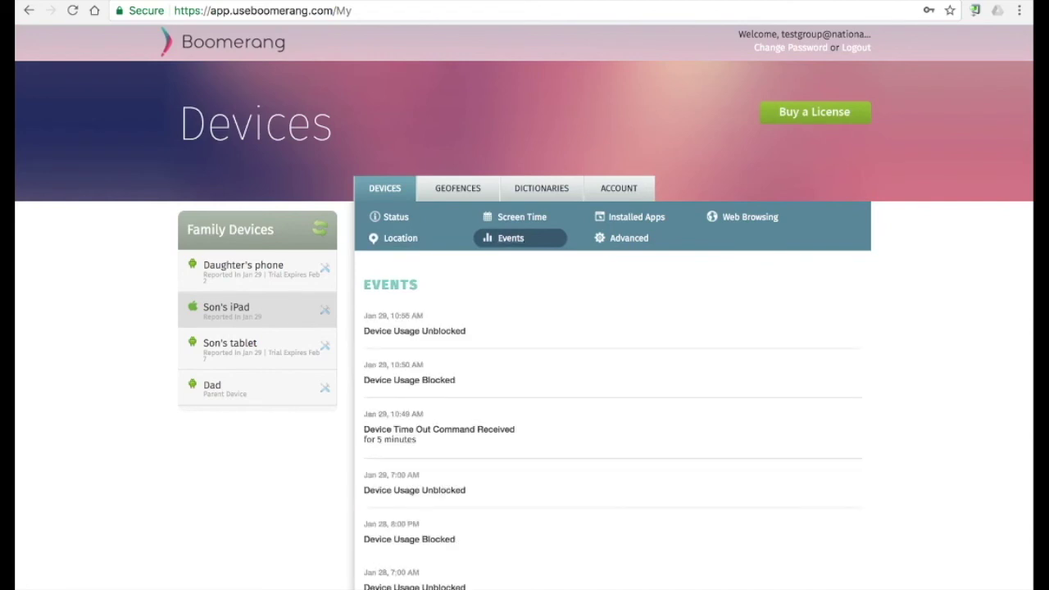
scroll(525, 328, down, 4)
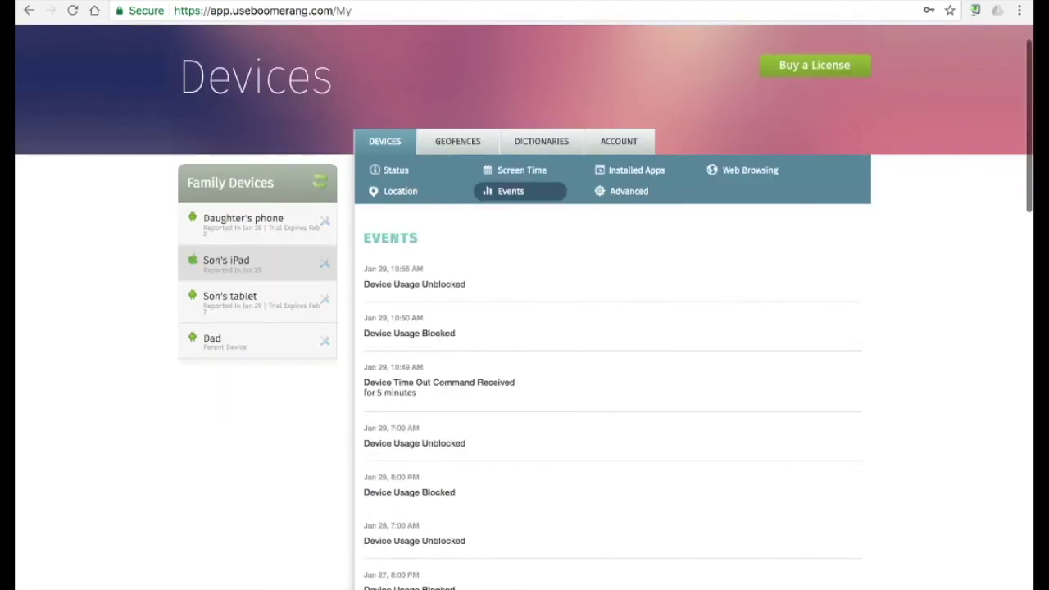
scroll(525, 328, down, 2)
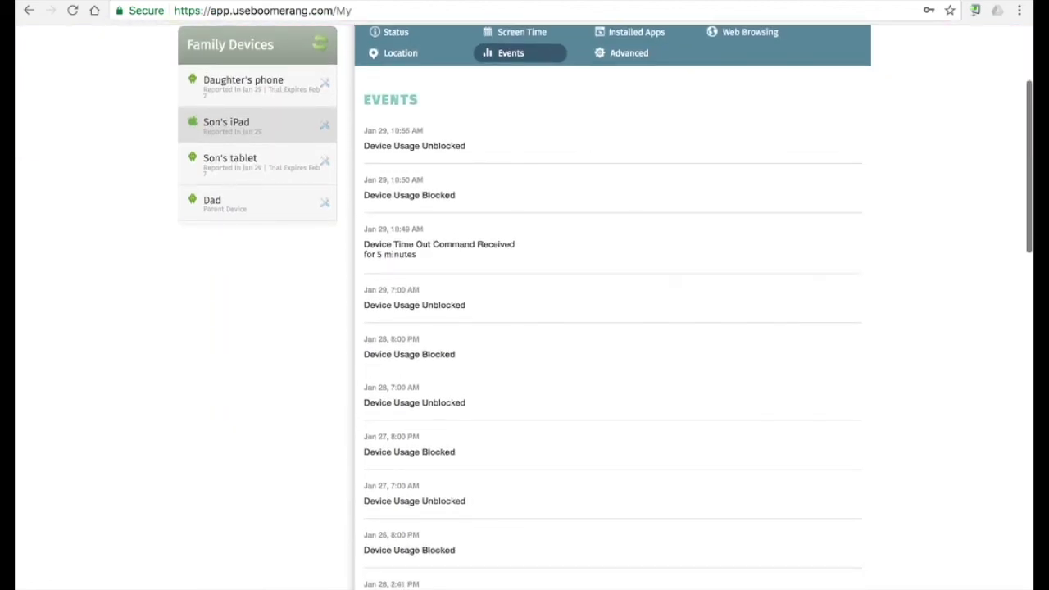
scroll(525, 328, up, 3)
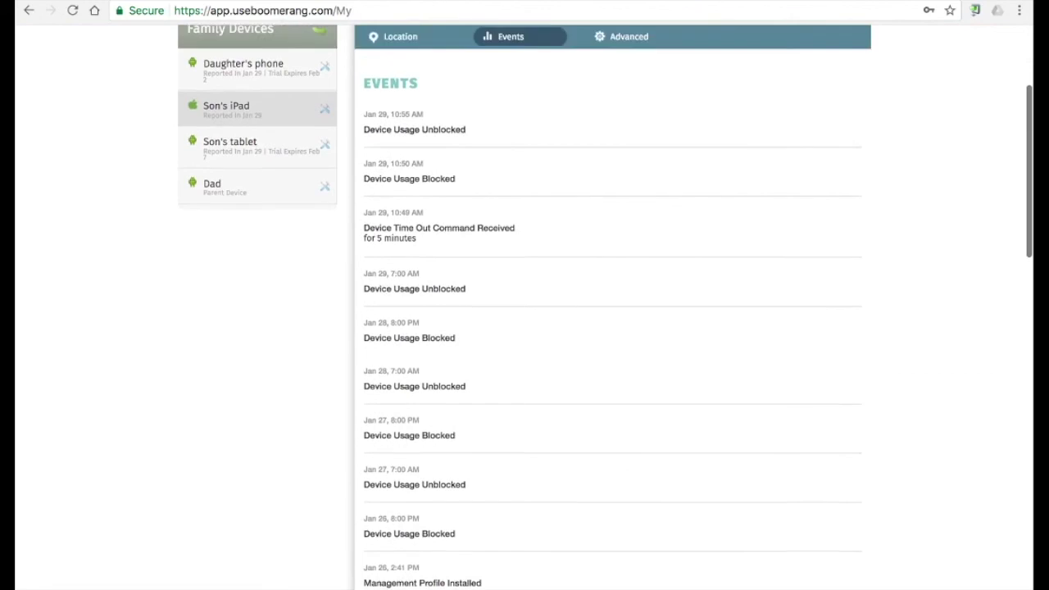
scroll(525, 328, up, 3)
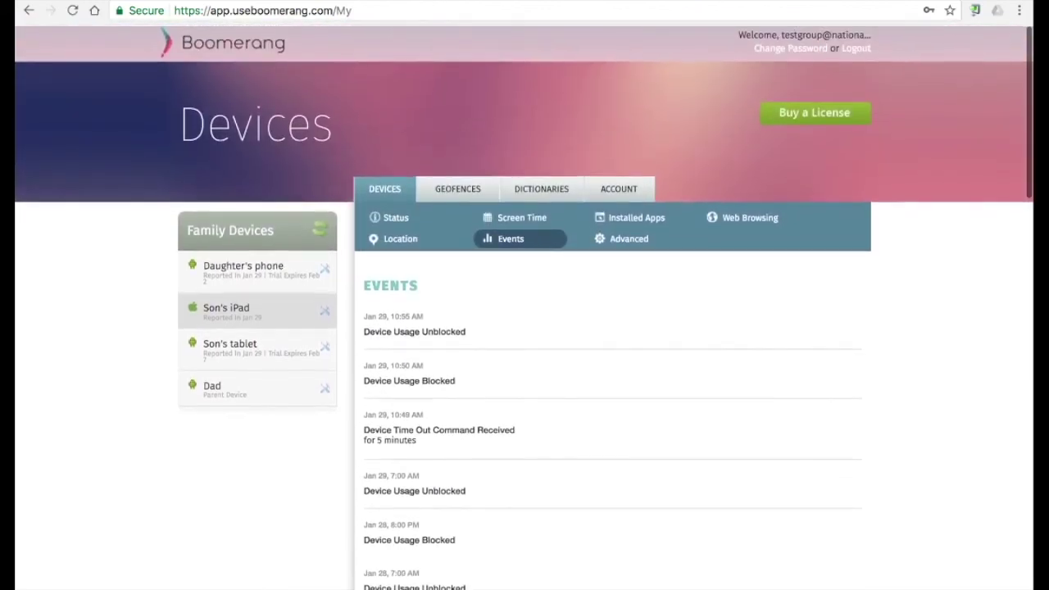
click(630, 240)
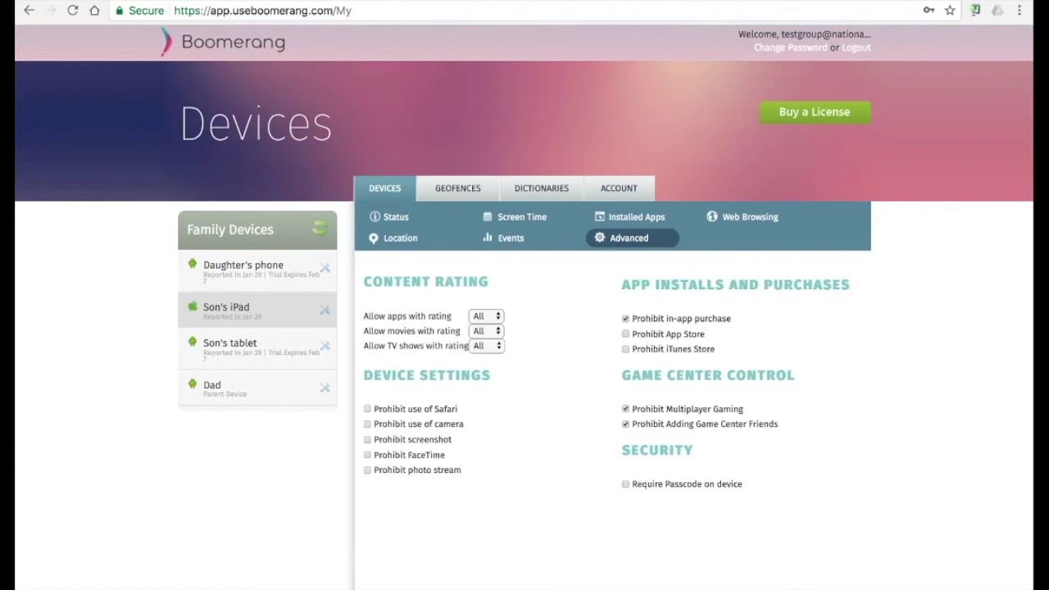
- Open the account's family settings and review the Android check-in frequency and the VIP phone numbers field
click(619, 188)
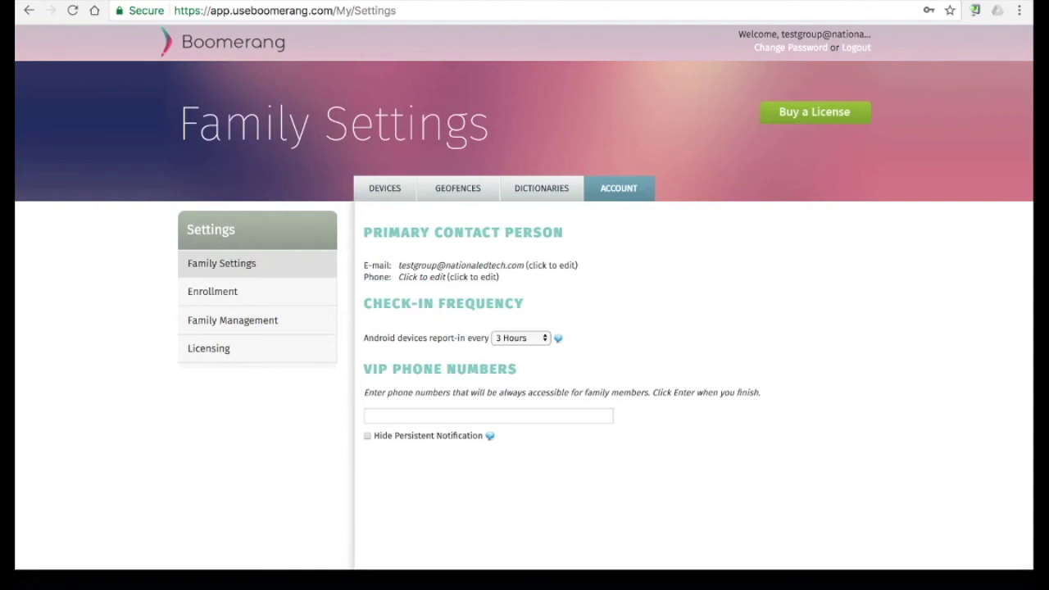
click(522, 338)
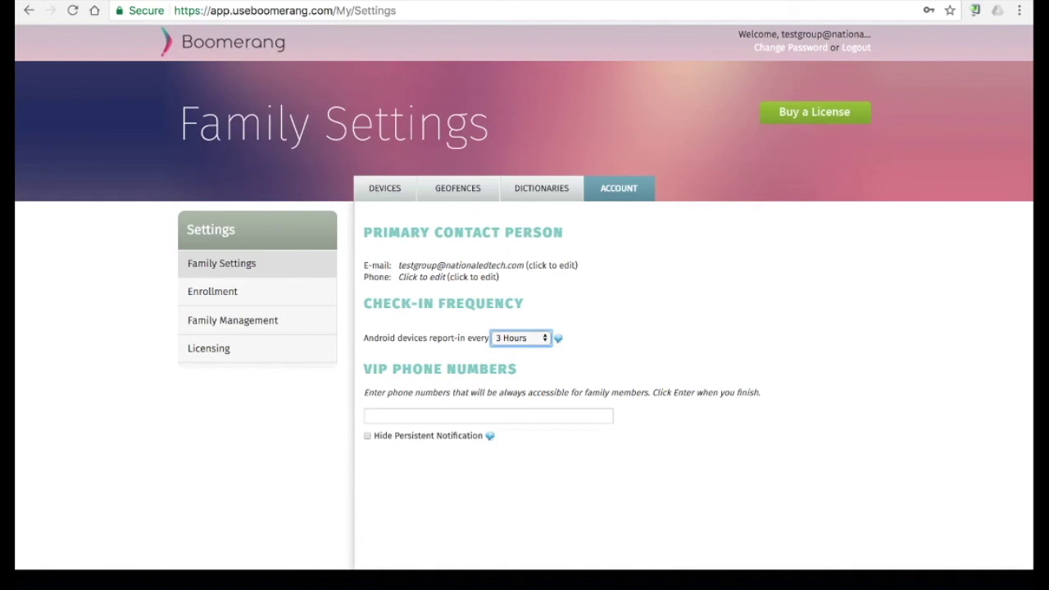
click(410, 417)
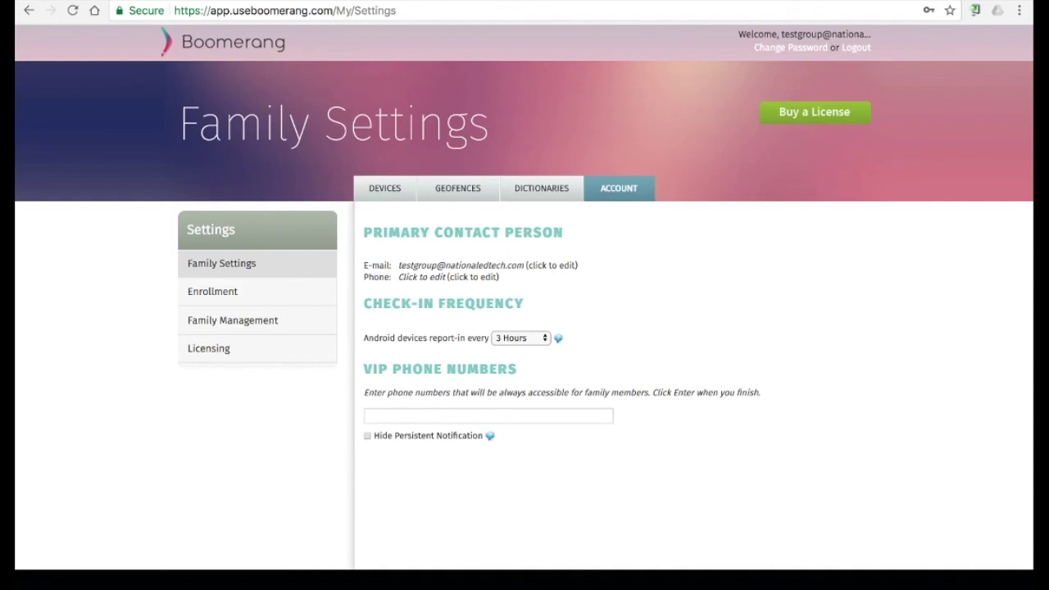
- View the account's licensing details and return to the 24-hour usage snapshot of all child devices
click(208, 348)
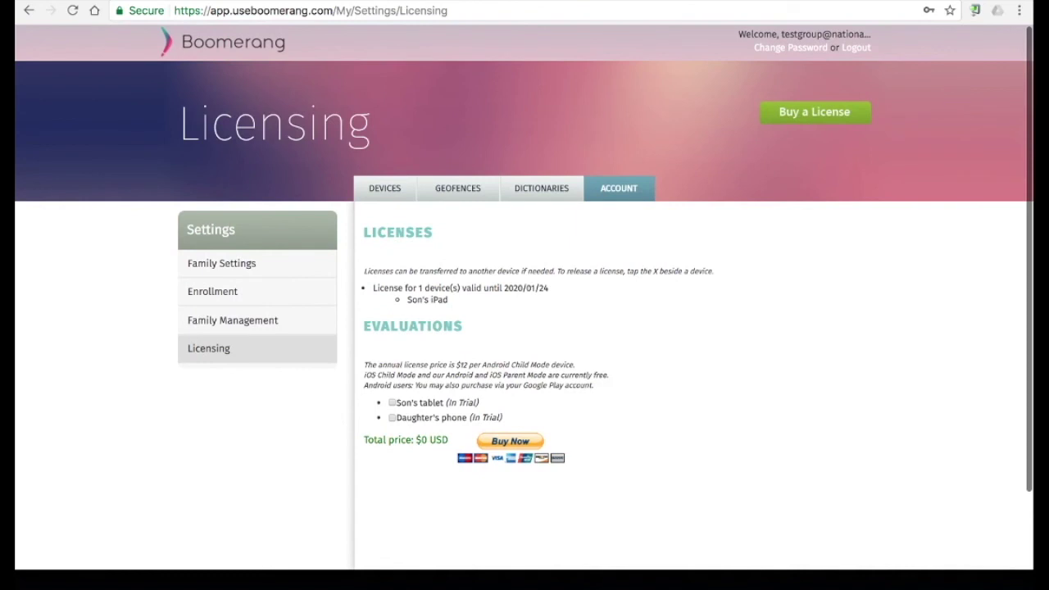
click(384, 187)
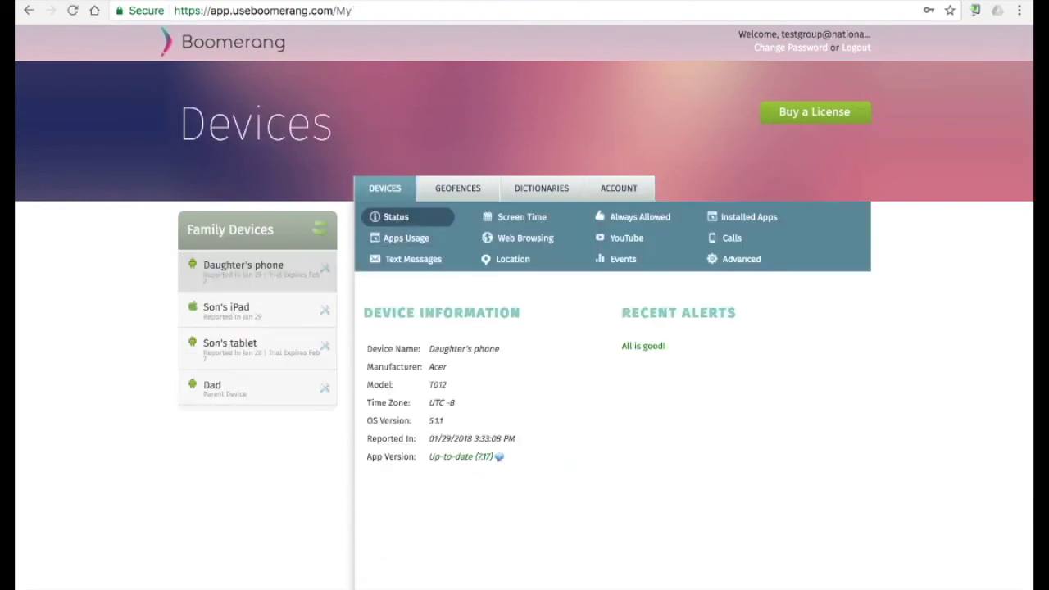
click(385, 188)
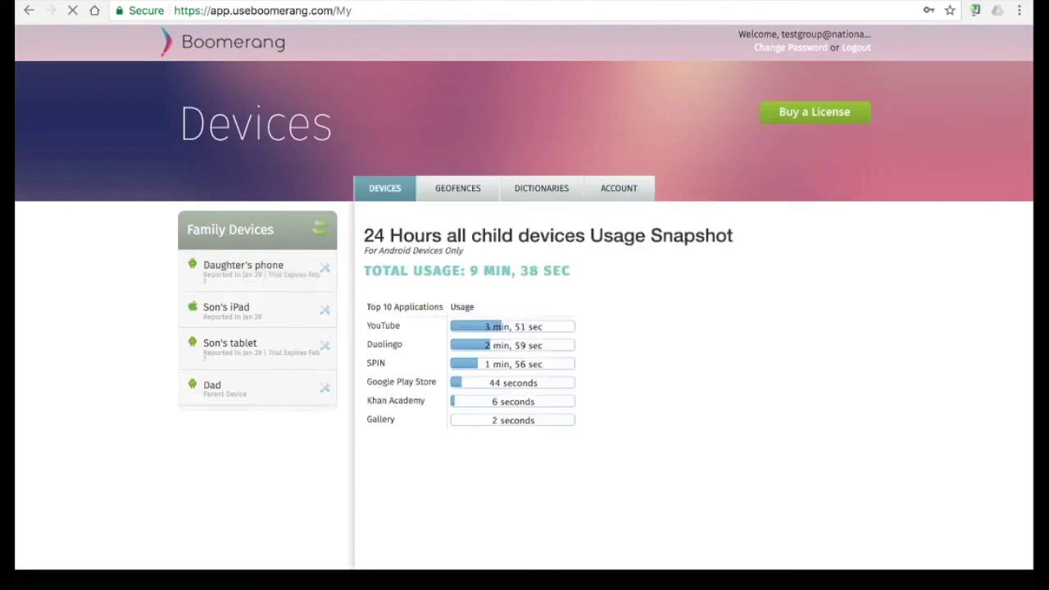